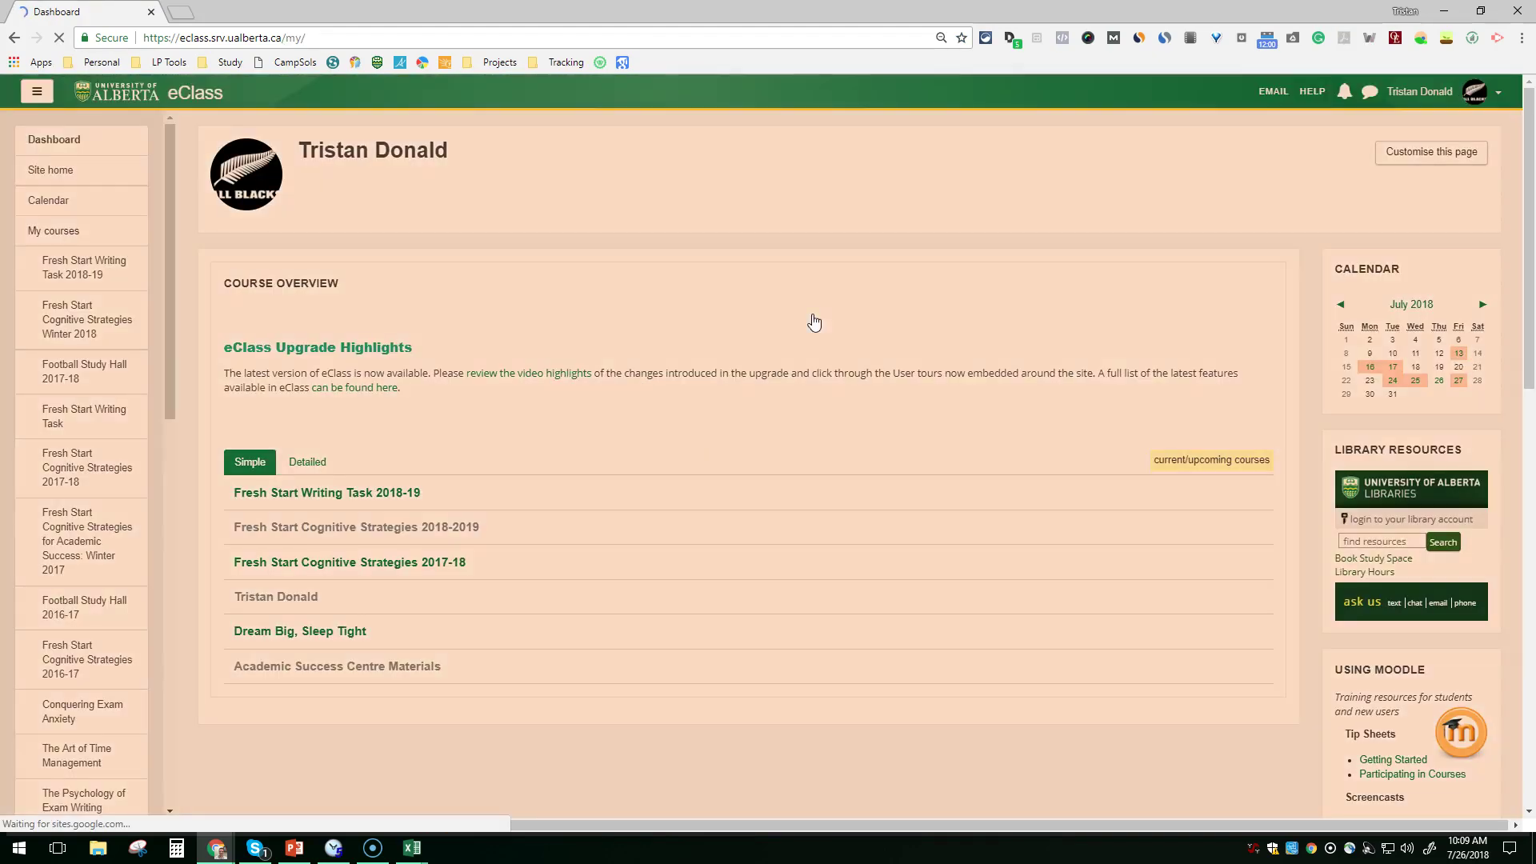
Open the Fresh Start Cognitive Strategies 2018-2019 course and expand its Course Overview: Quiz Sept. 3 - 16 section.
click(452, 529)
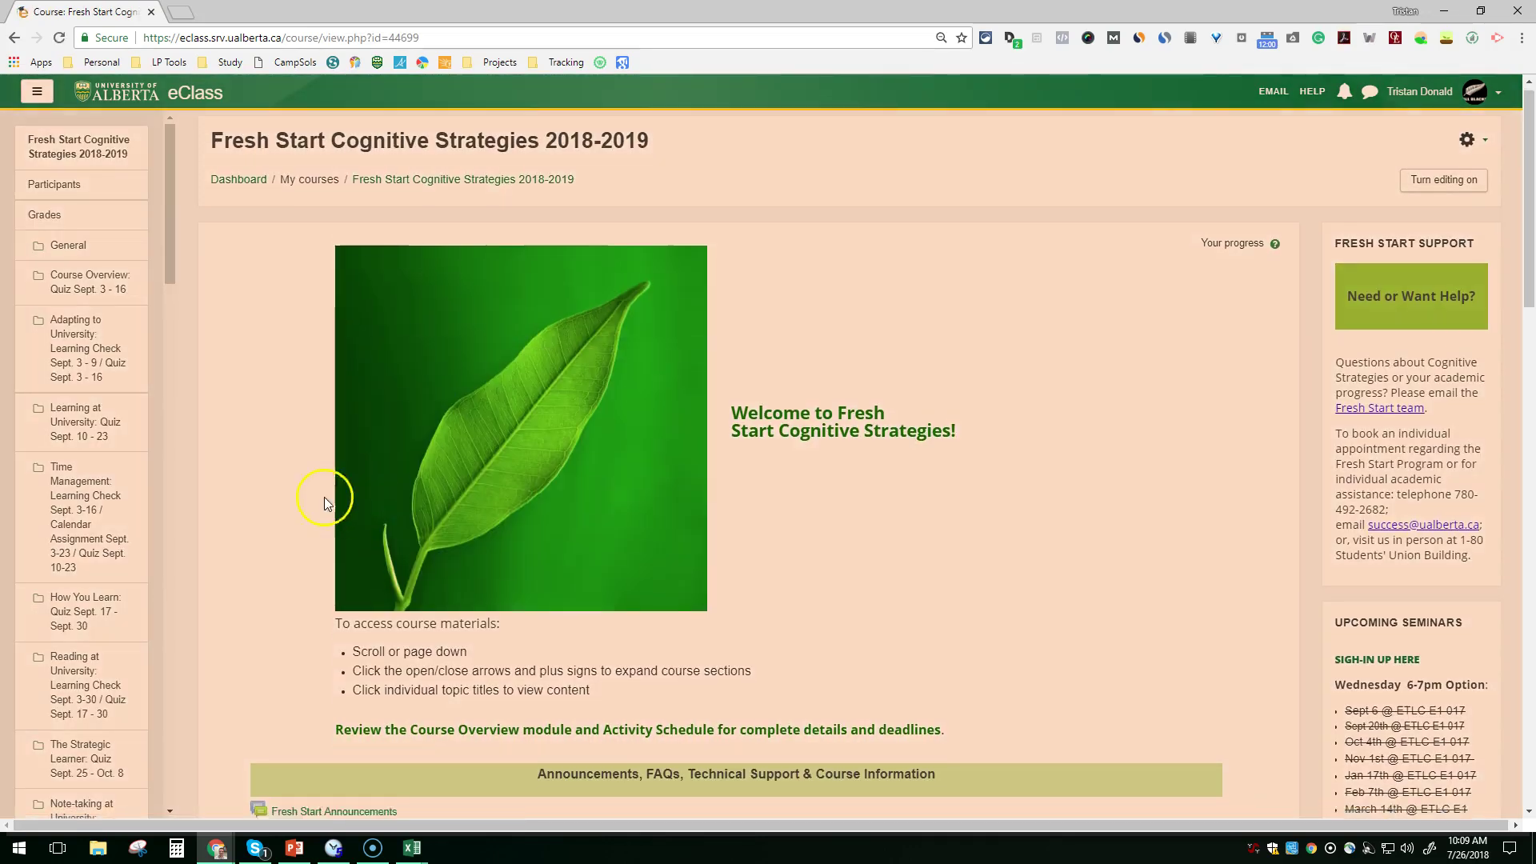
scroll(312, 488, down, 5)
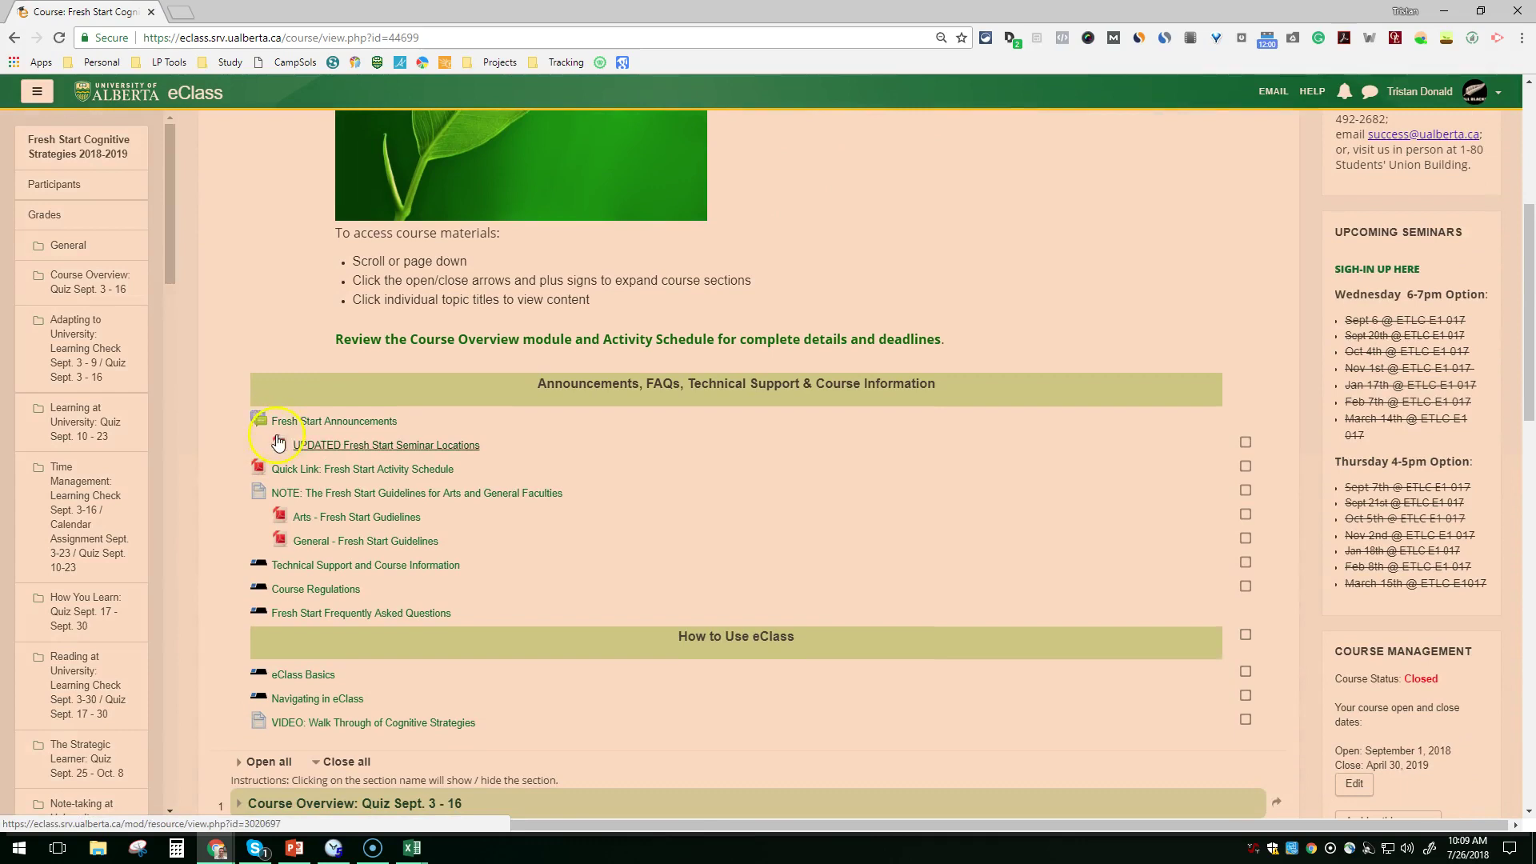
scroll(235, 450, down, 6)
click(239, 324)
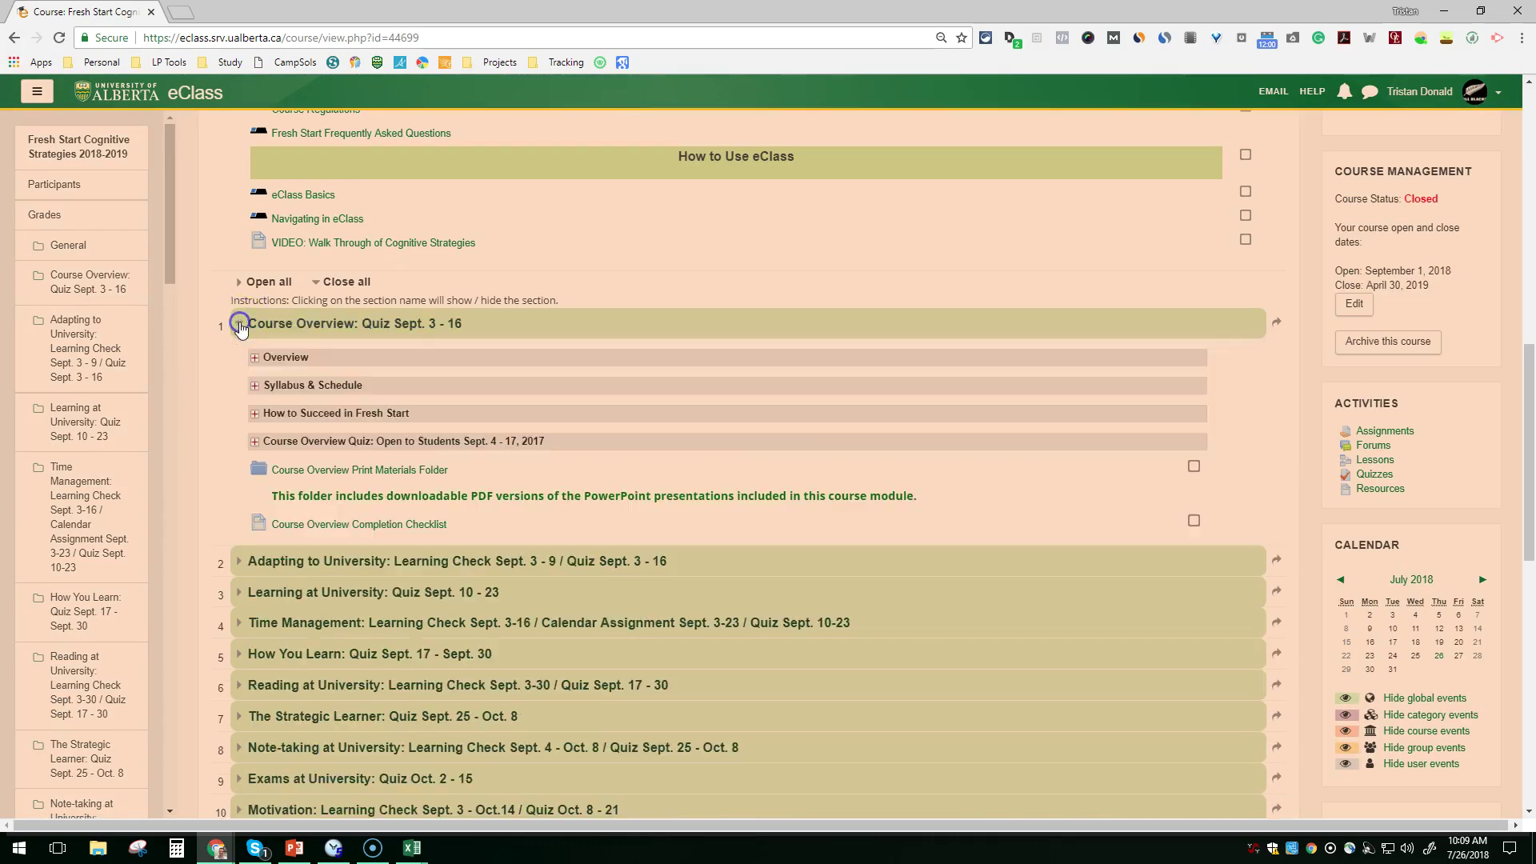
Expand the Syllabus & Schedule and Overview subsections, then download the HOW TO spreadsheet for calculating class GPA and open it in Excel.
click(254, 386)
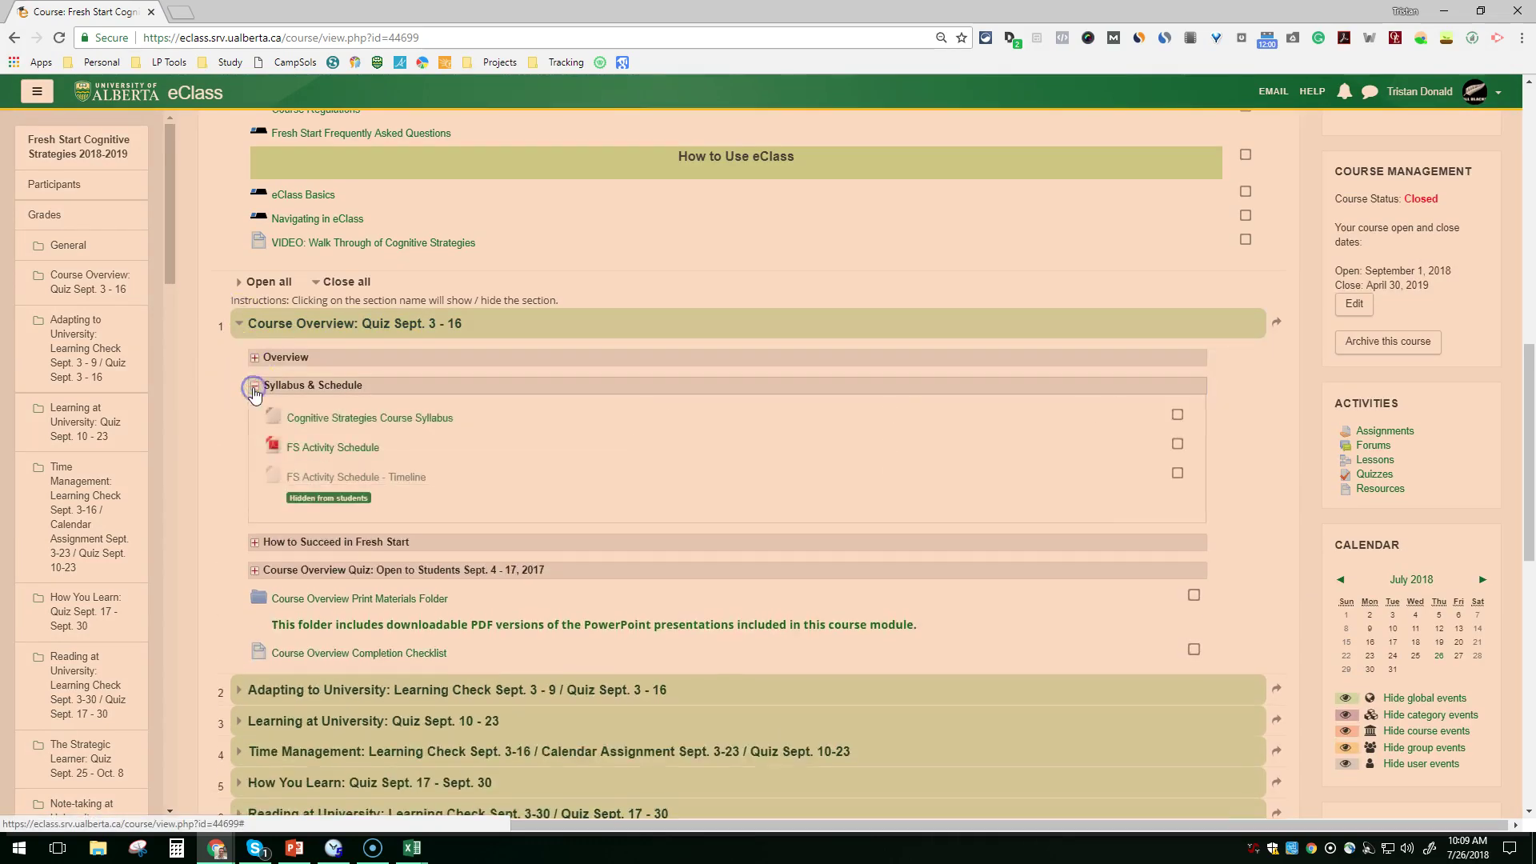
click(255, 358)
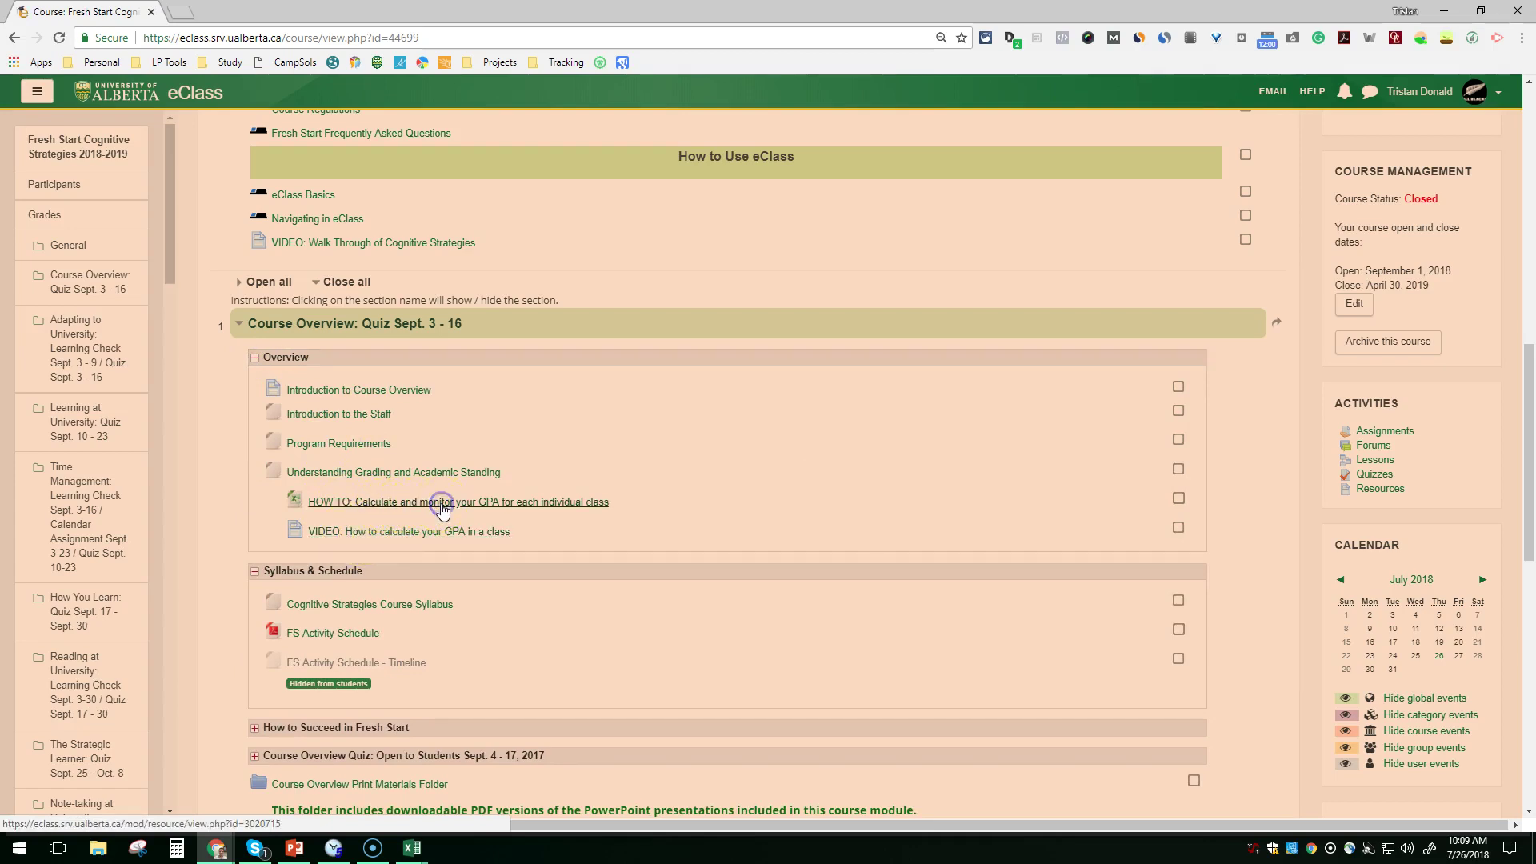
click(442, 504)
click(41, 824)
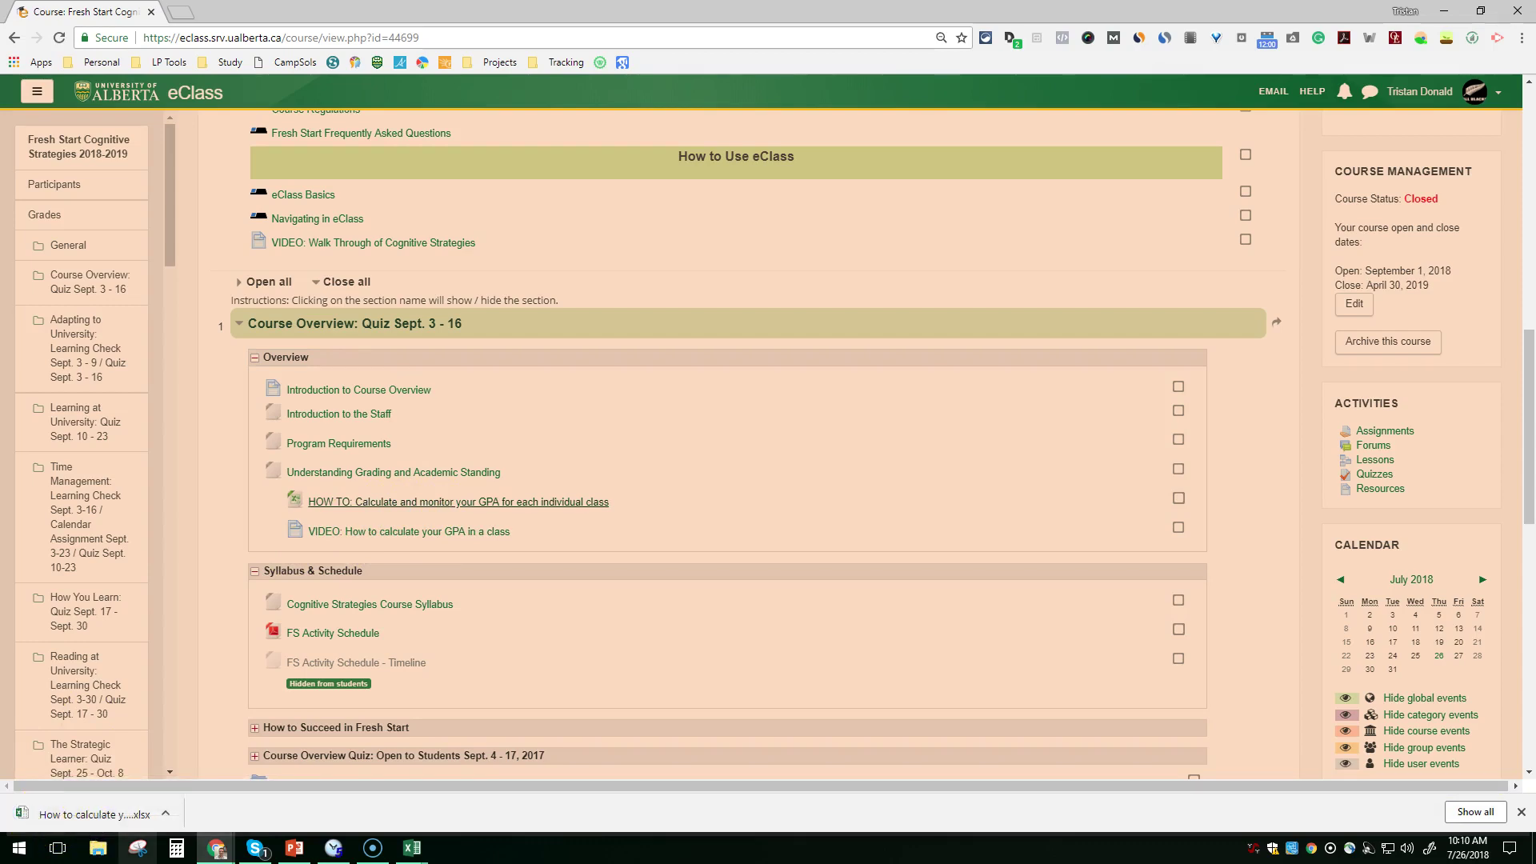
click(128, 820)
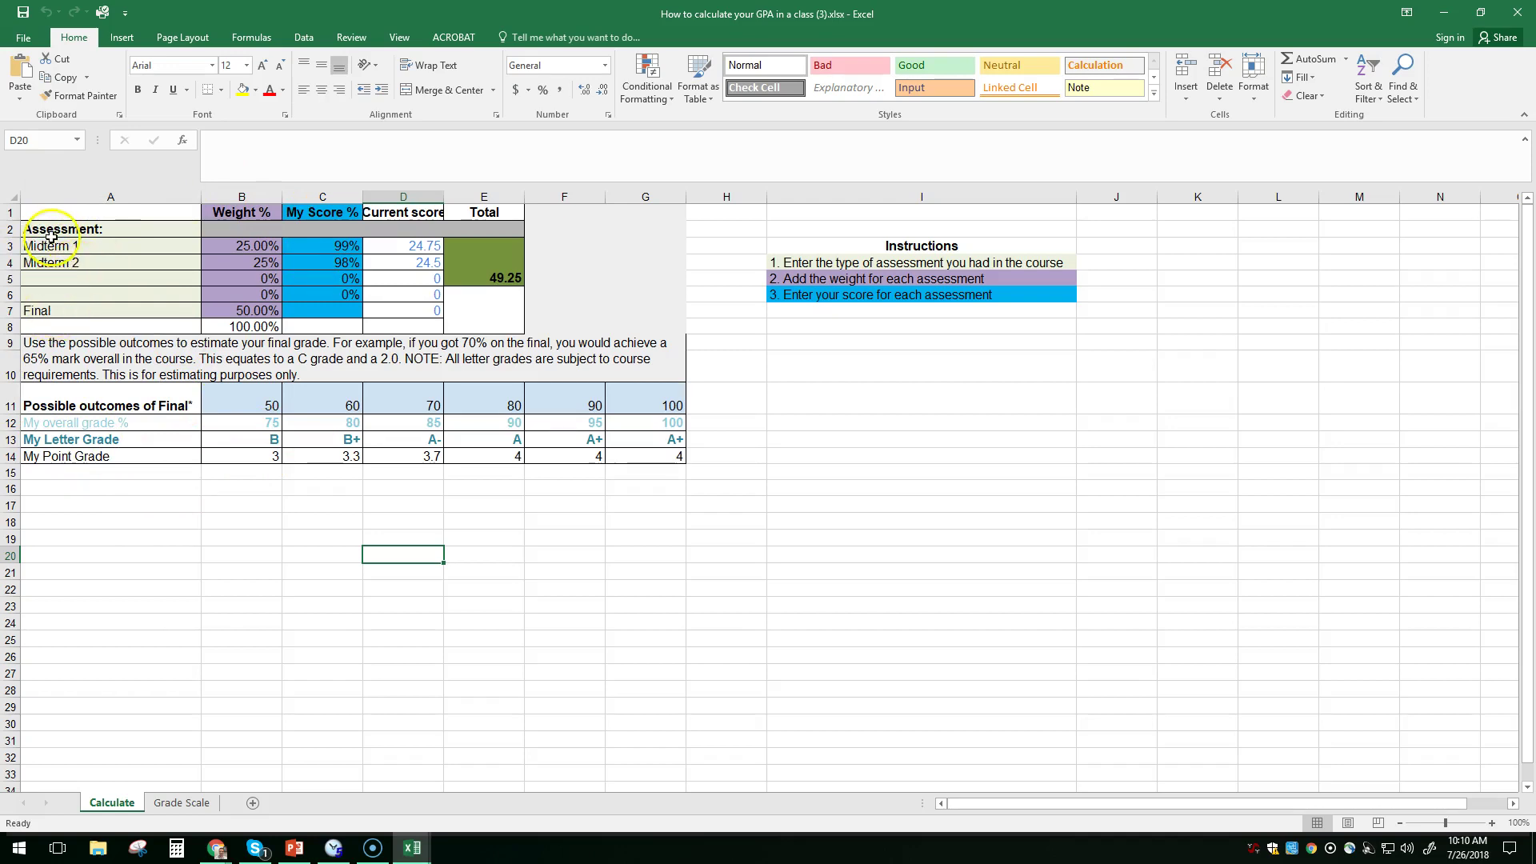
Review the assessment weights, and set the scores to 60% for Midterm 1 and 75% for Midterm 2.
click(250, 248)
click(250, 263)
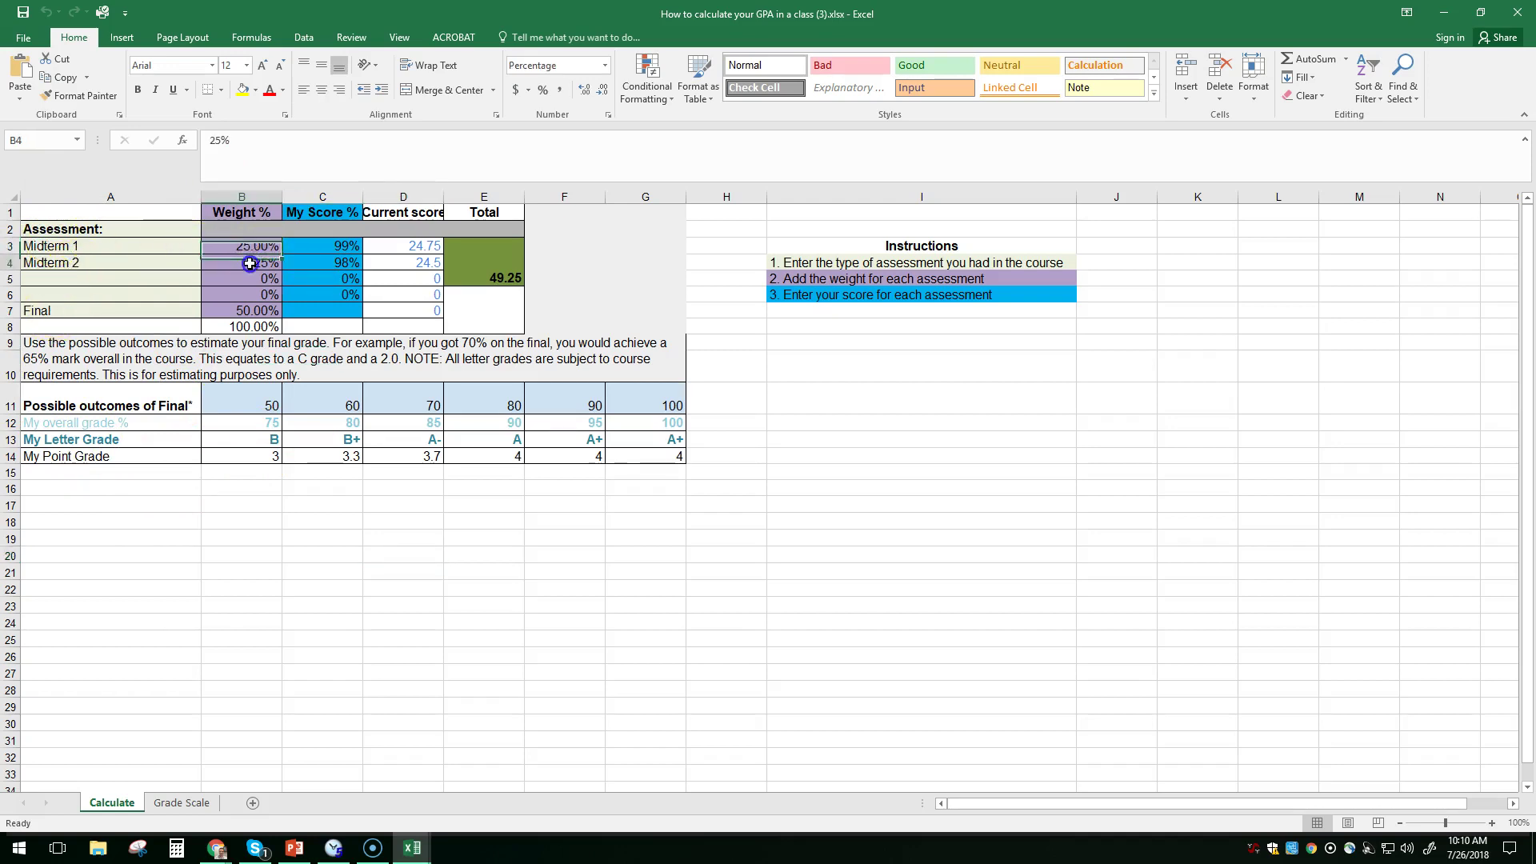
click(256, 312)
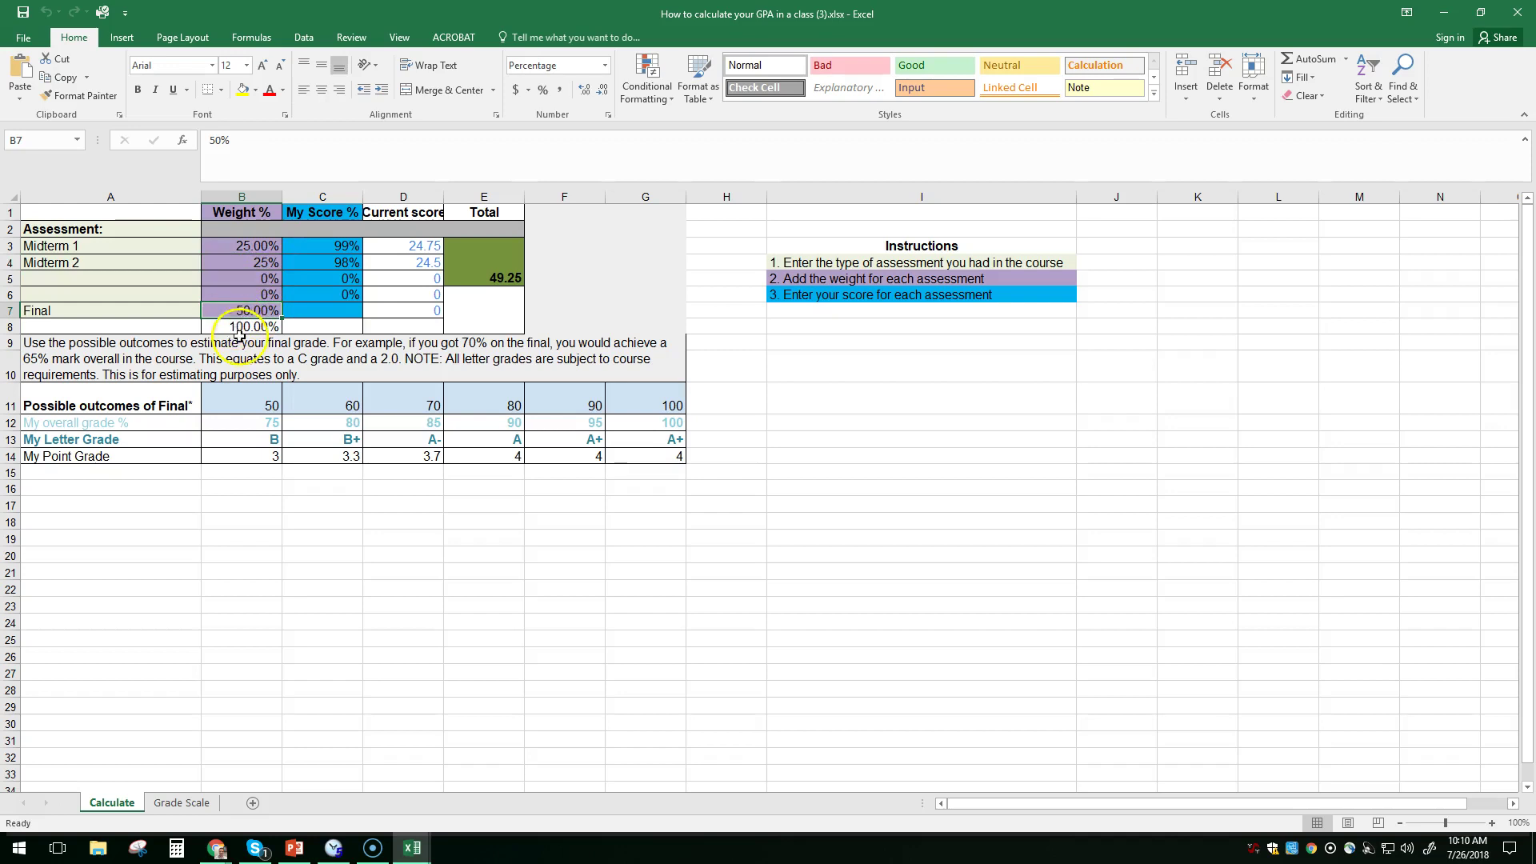
click(345, 246)
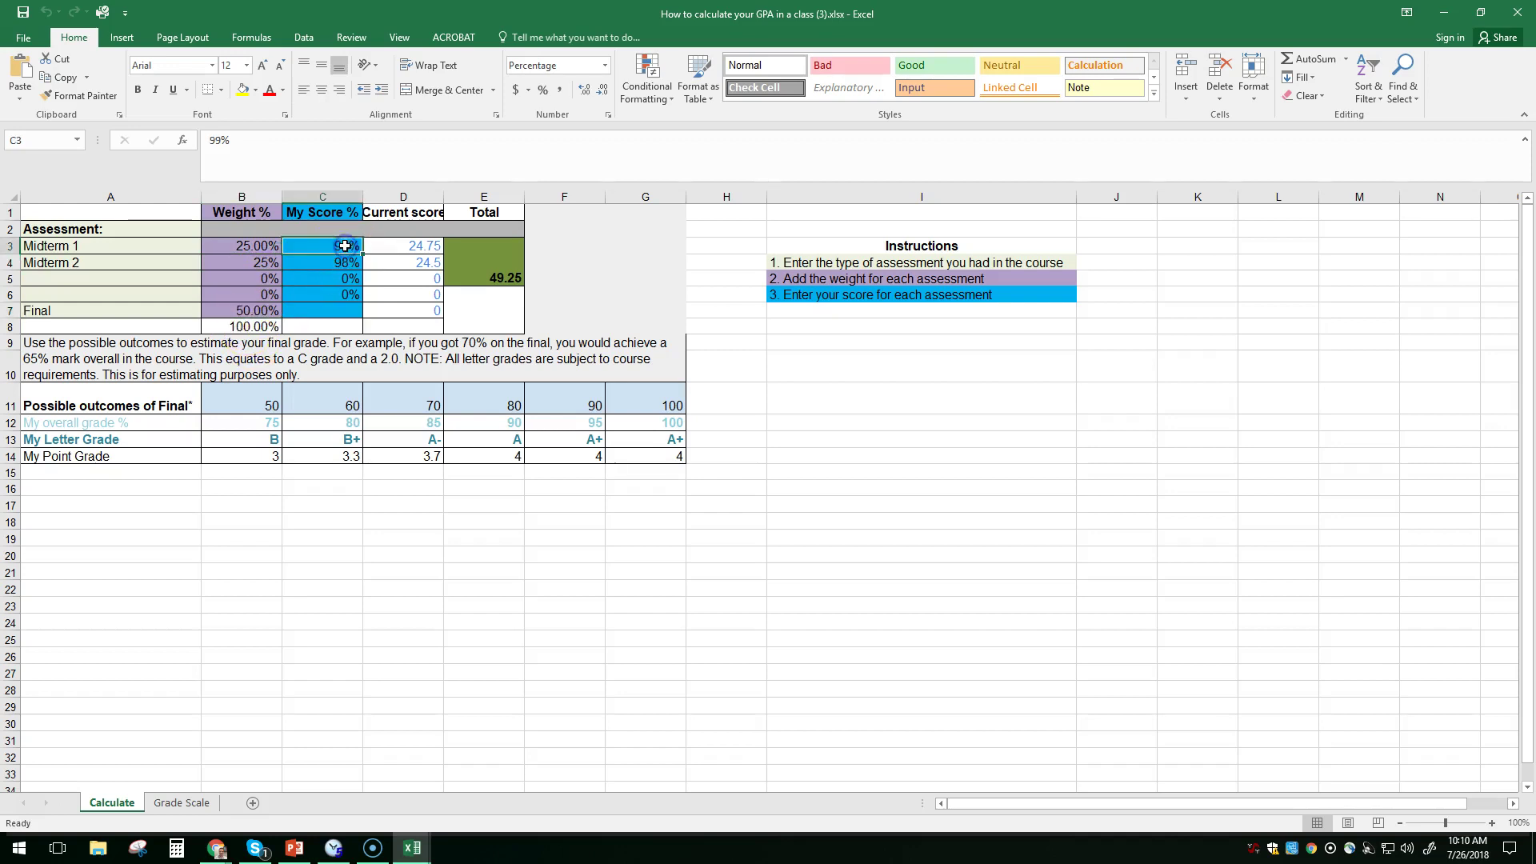
text(60)
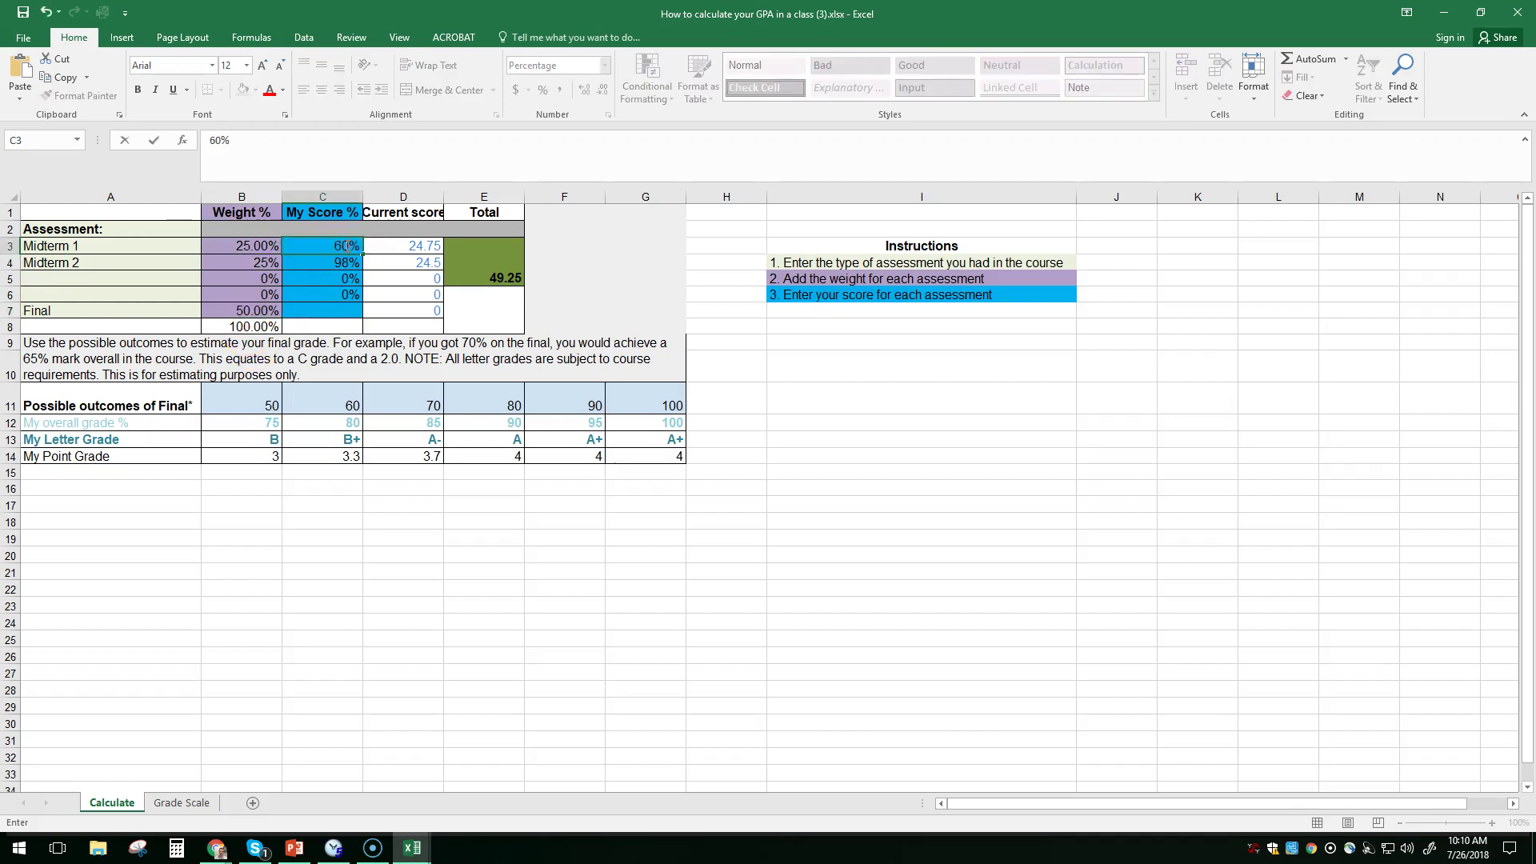
click(339, 262)
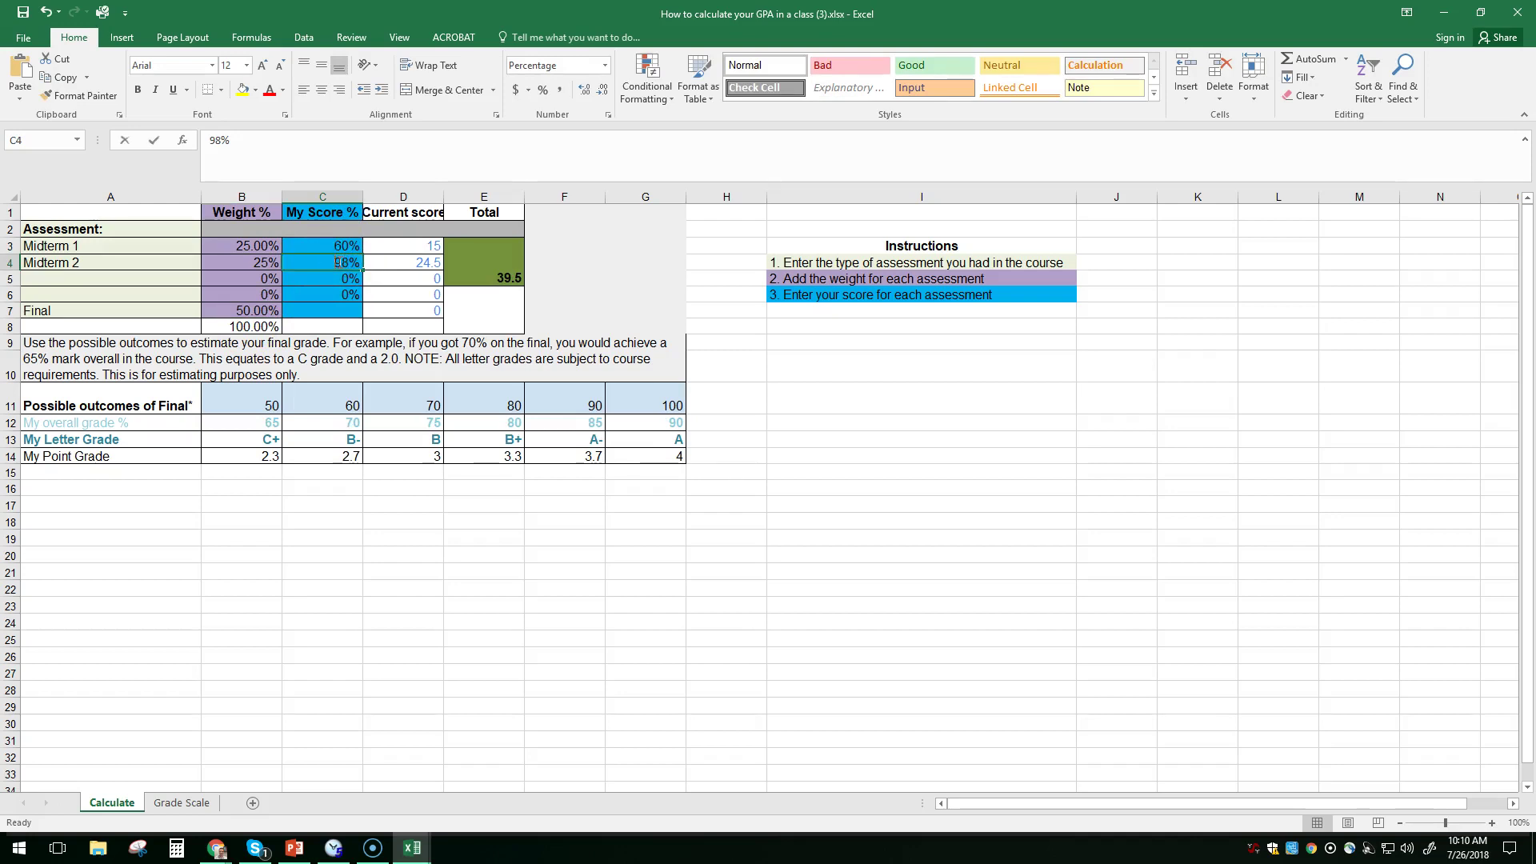
text(75)
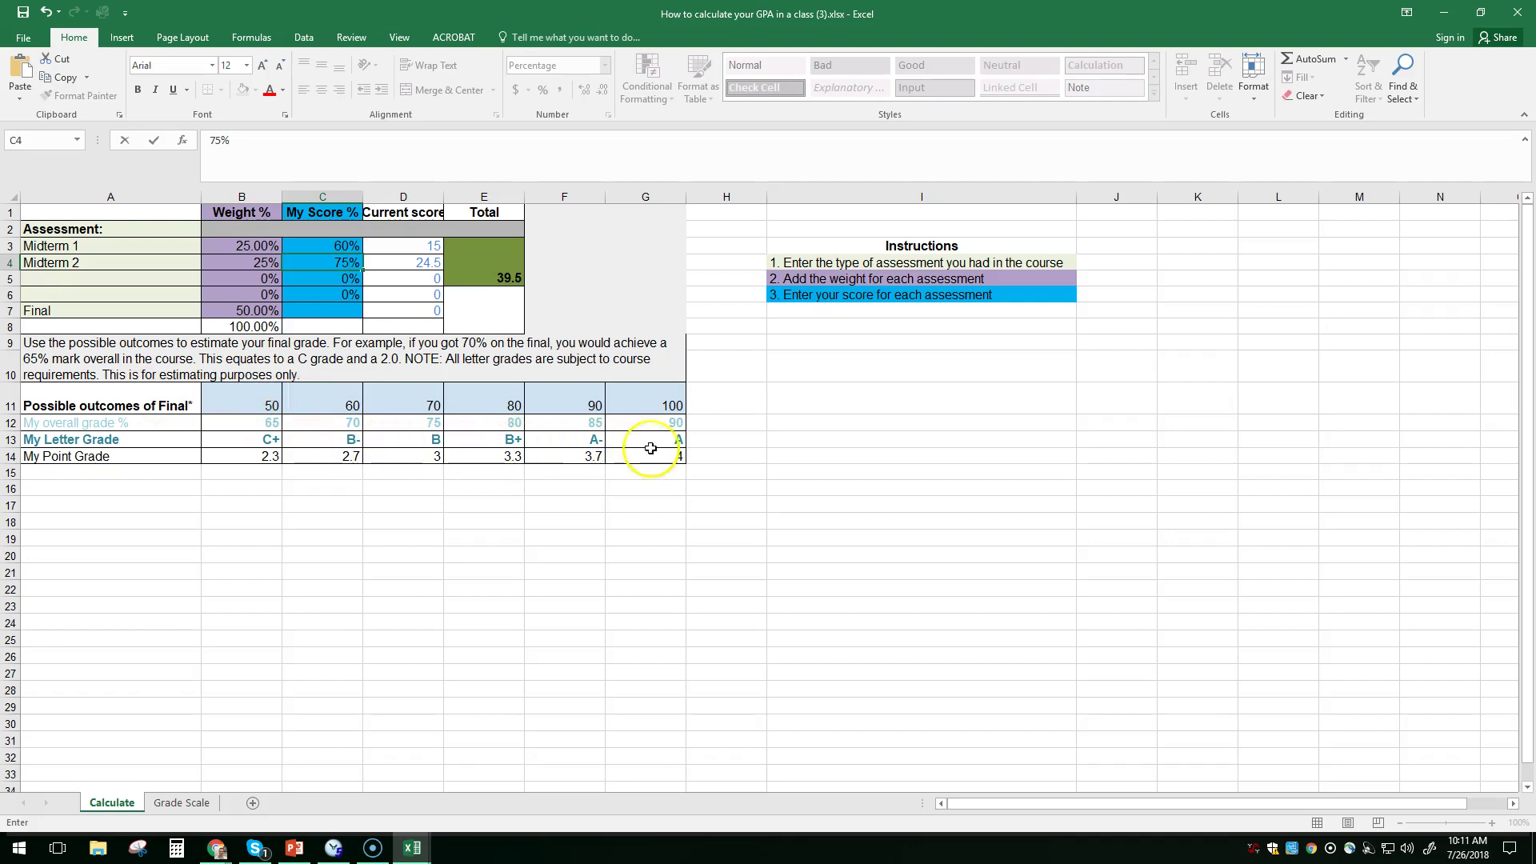
Check the percentage, letter grade and grade point conversions on the Grade Scale sheet, and return to the Calculate sheet.
click(181, 805)
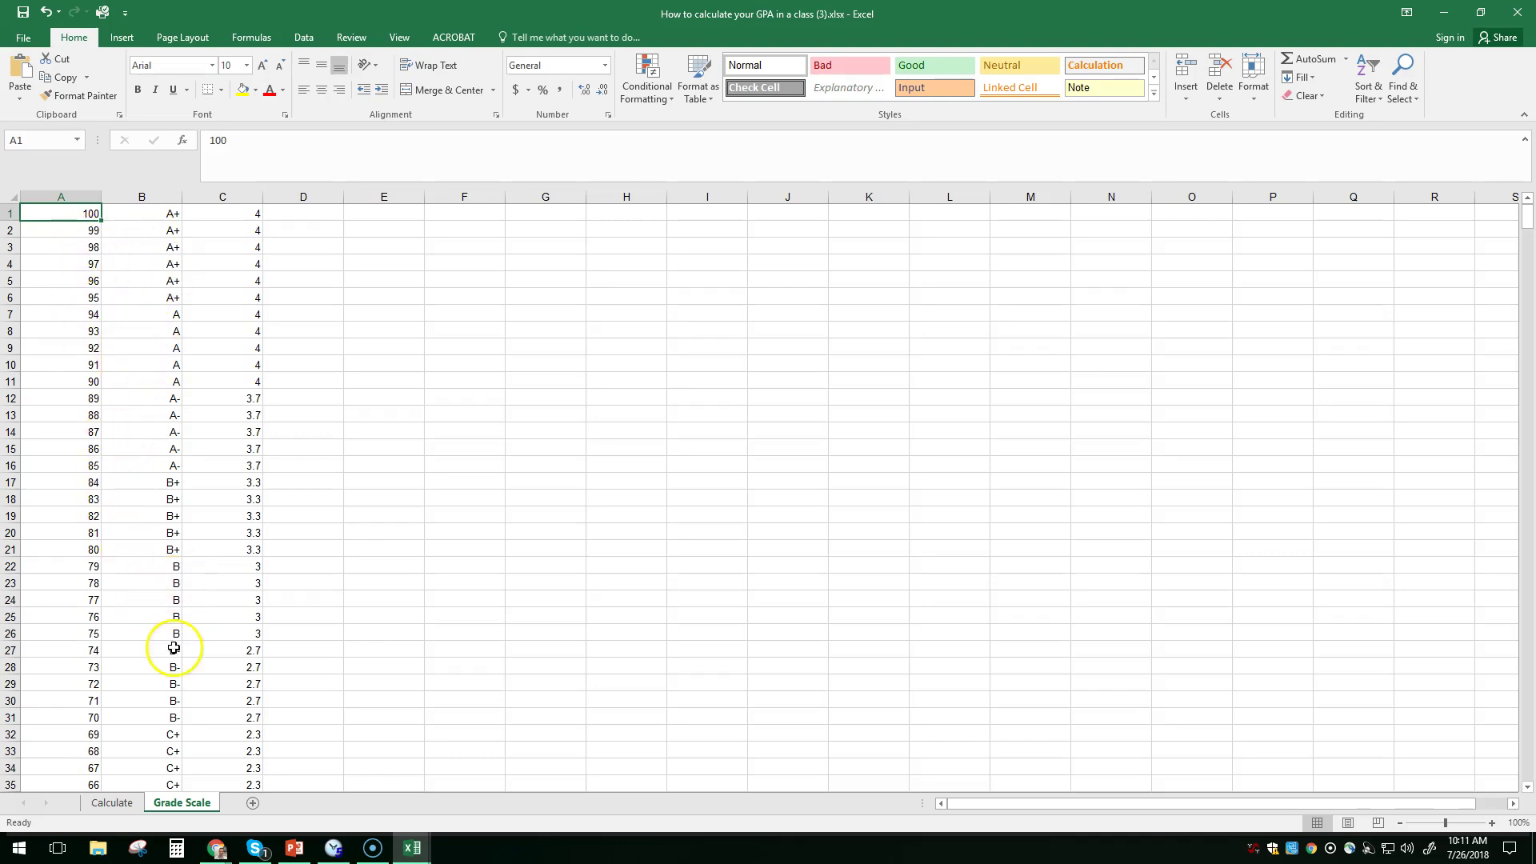
click(118, 804)
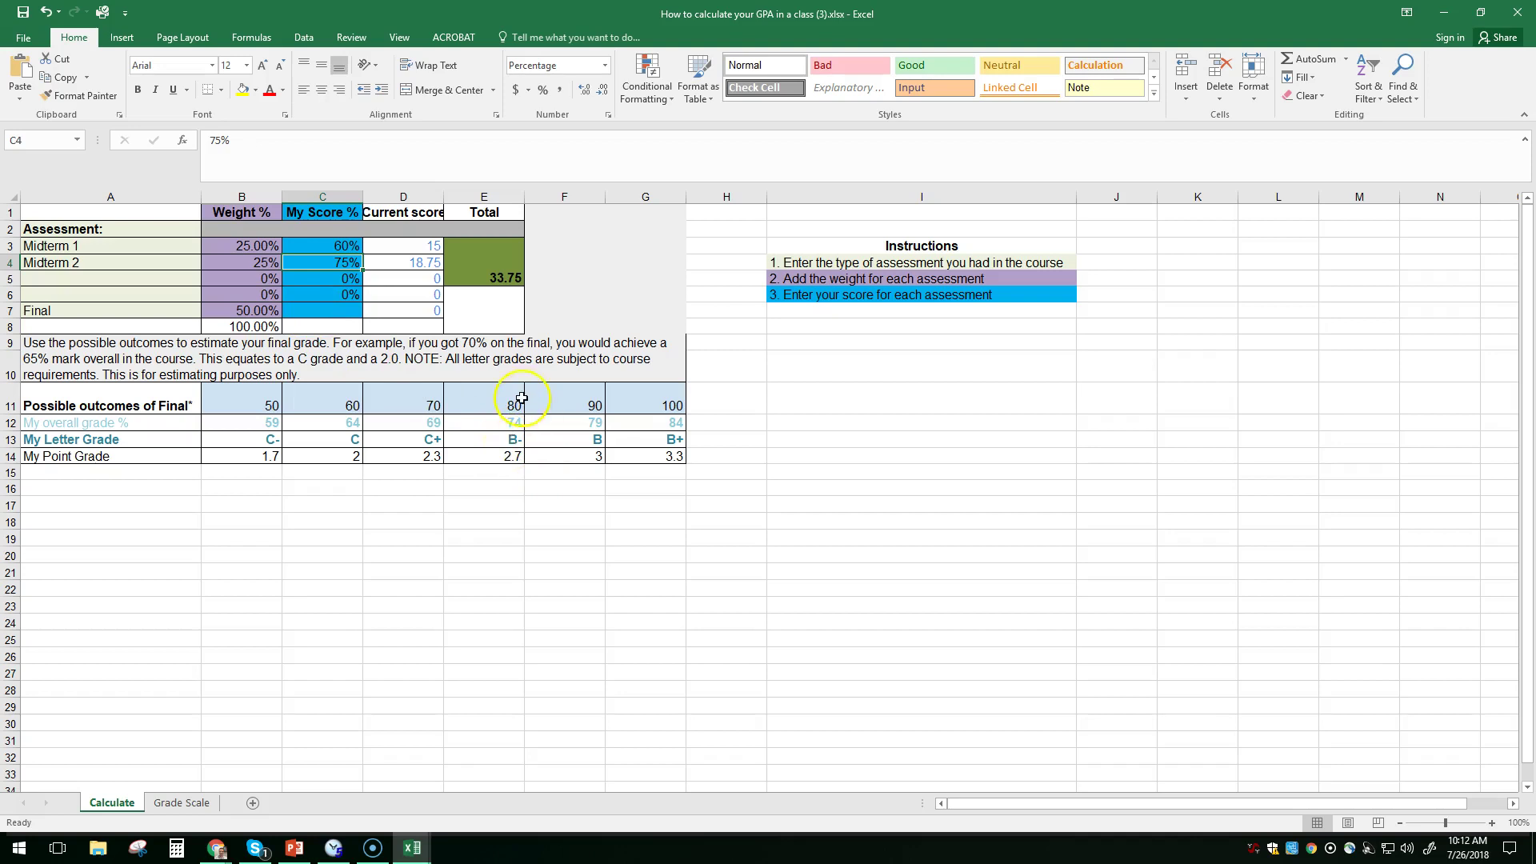
Rename the Midterm 1 assessment as Participation and set its weight to 10%.
click(49, 247)
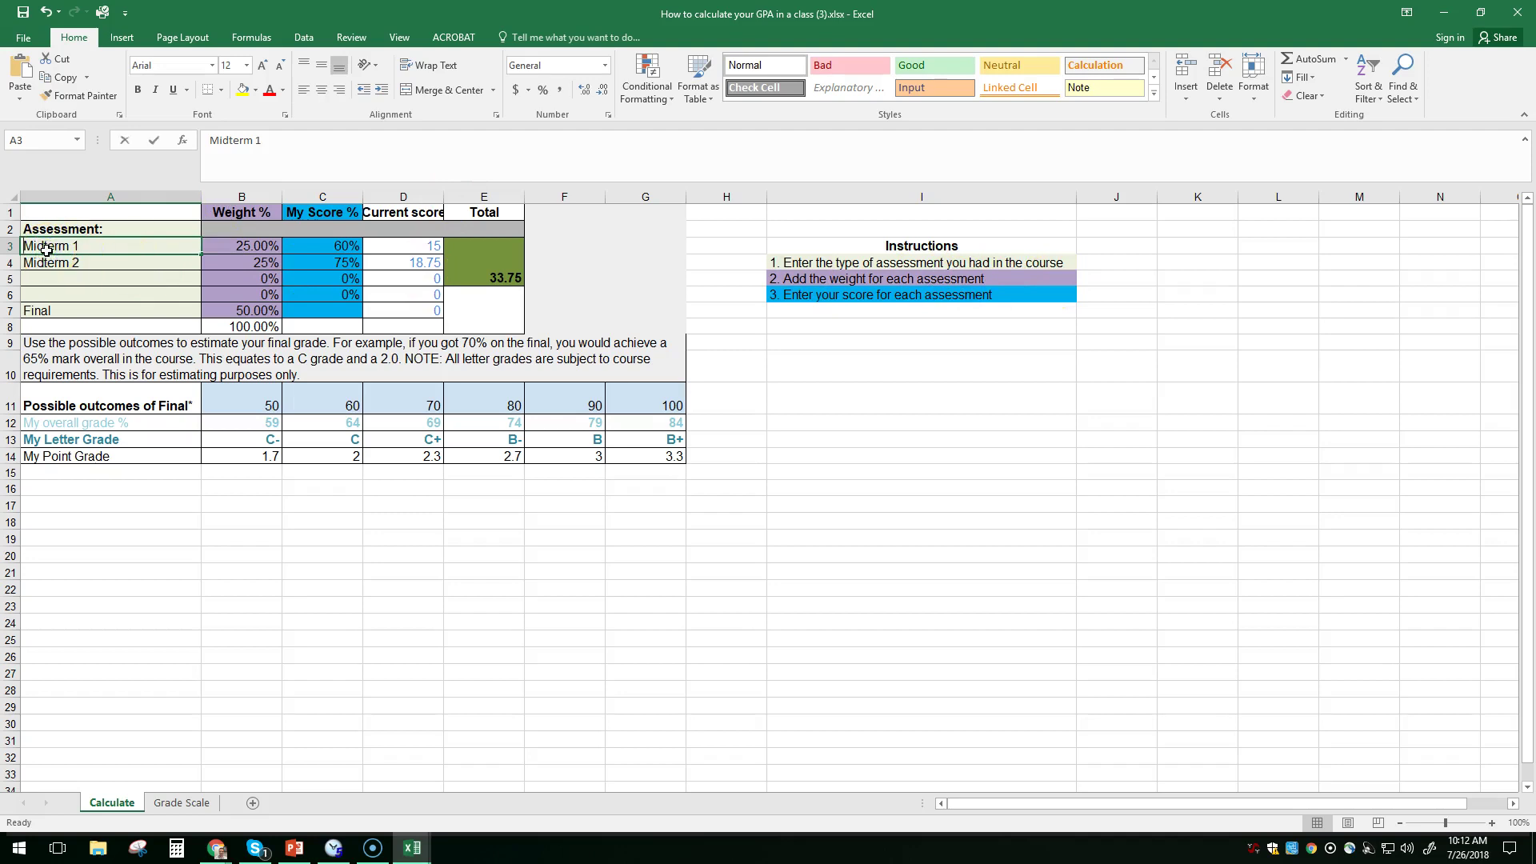
text(Par)
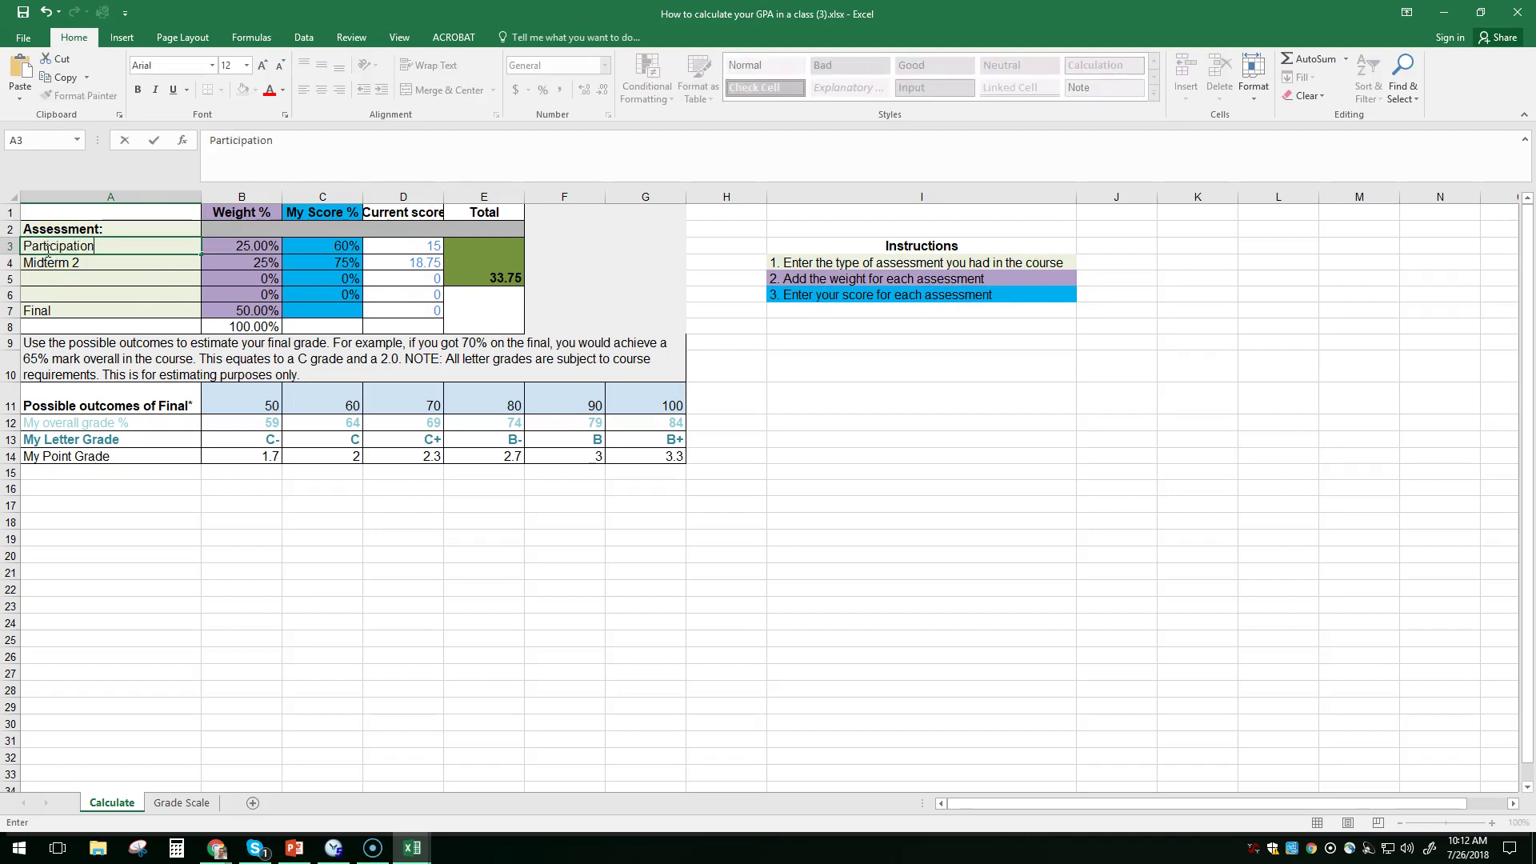
text(ticipation)
key(Tab)
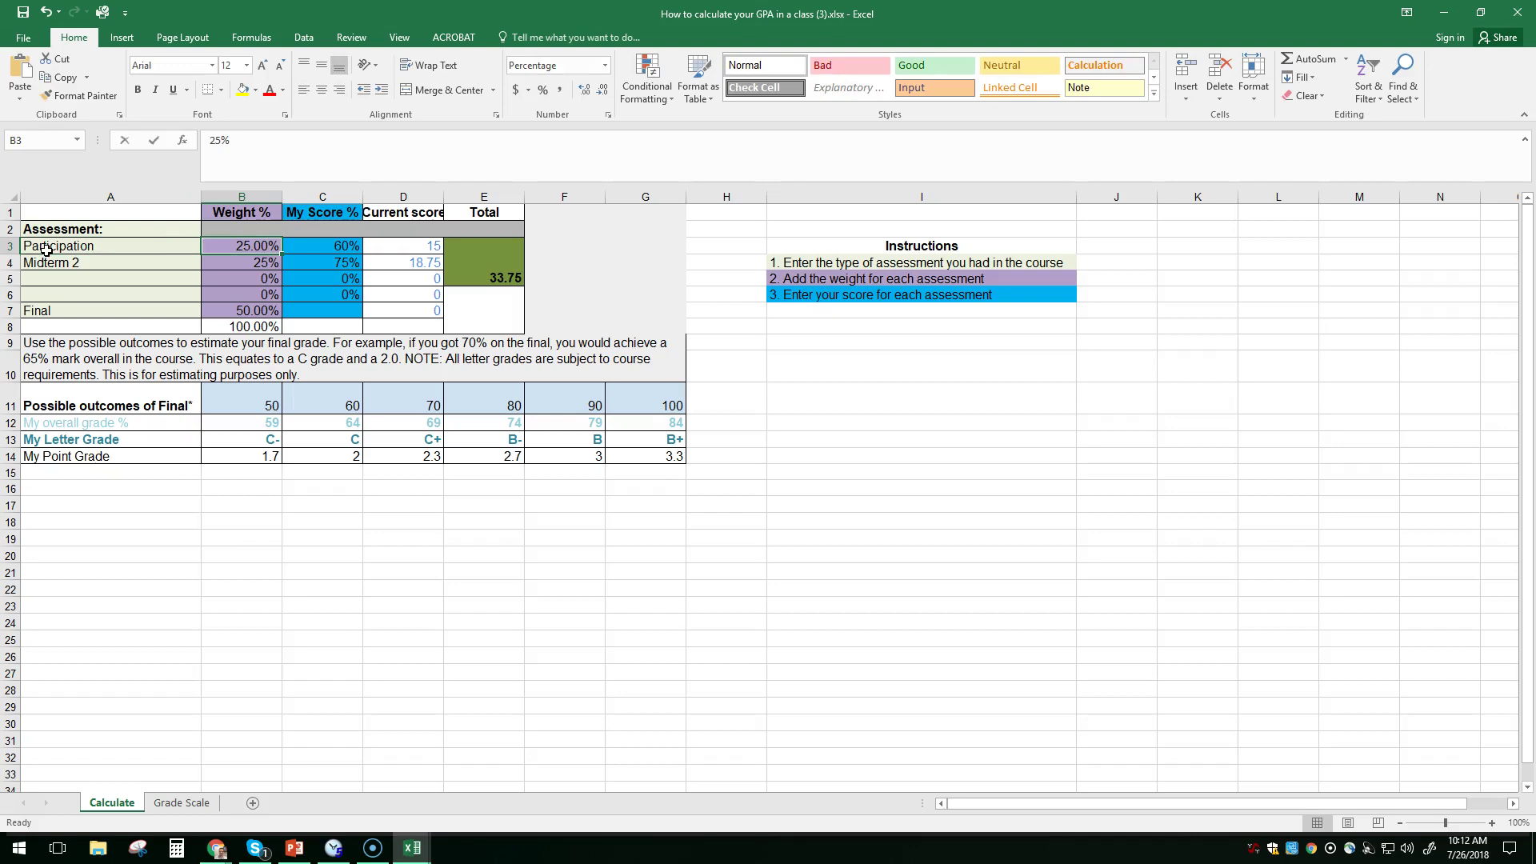
text(10)
Rename the Midterm 2 assessment as Midterm 1 and set its weight to 20%.
click(75, 263)
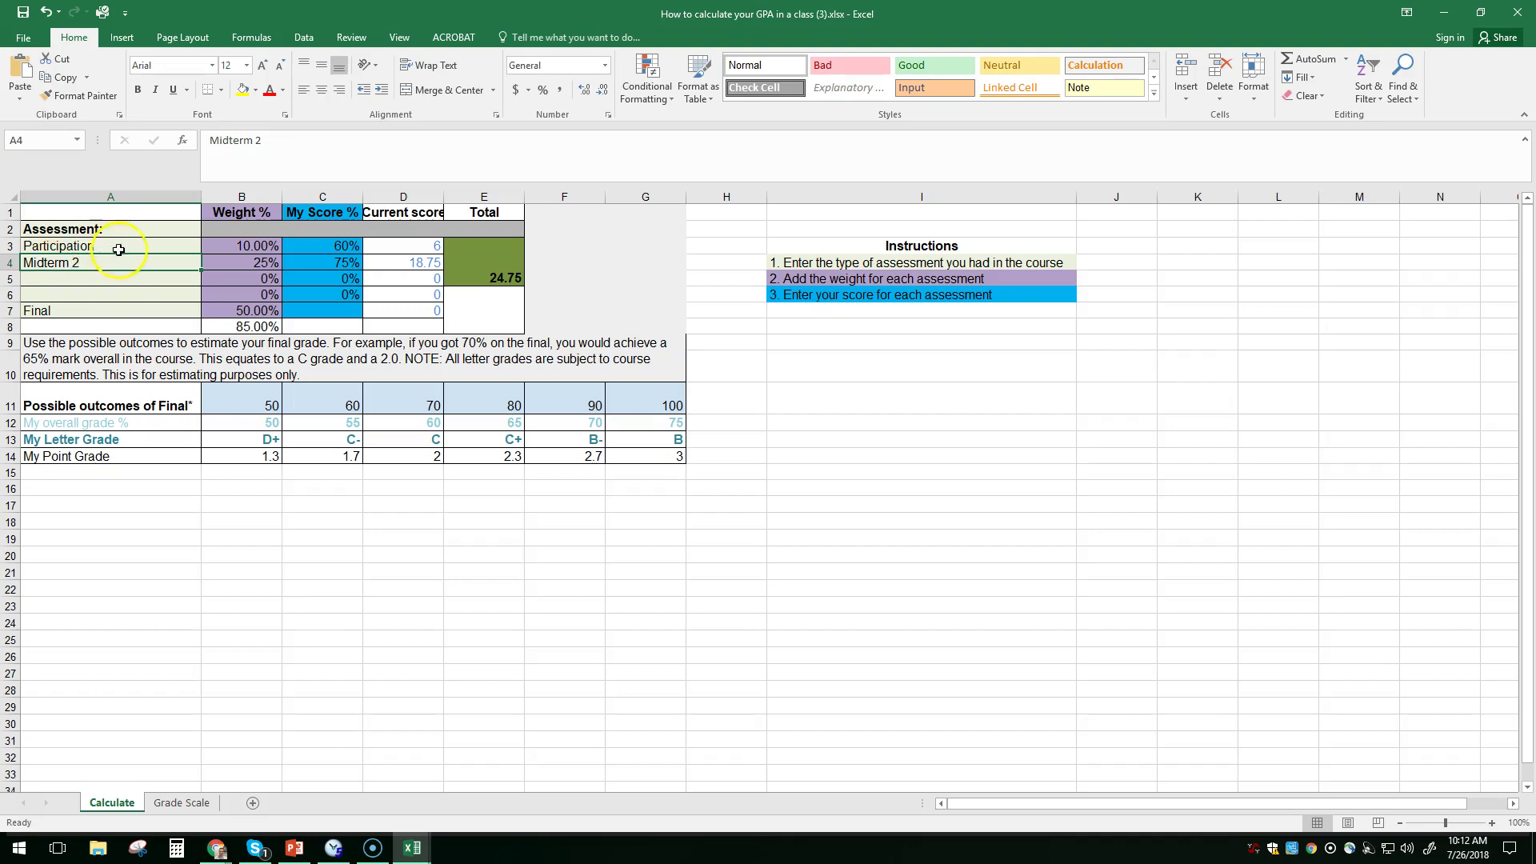
double_click(96, 260)
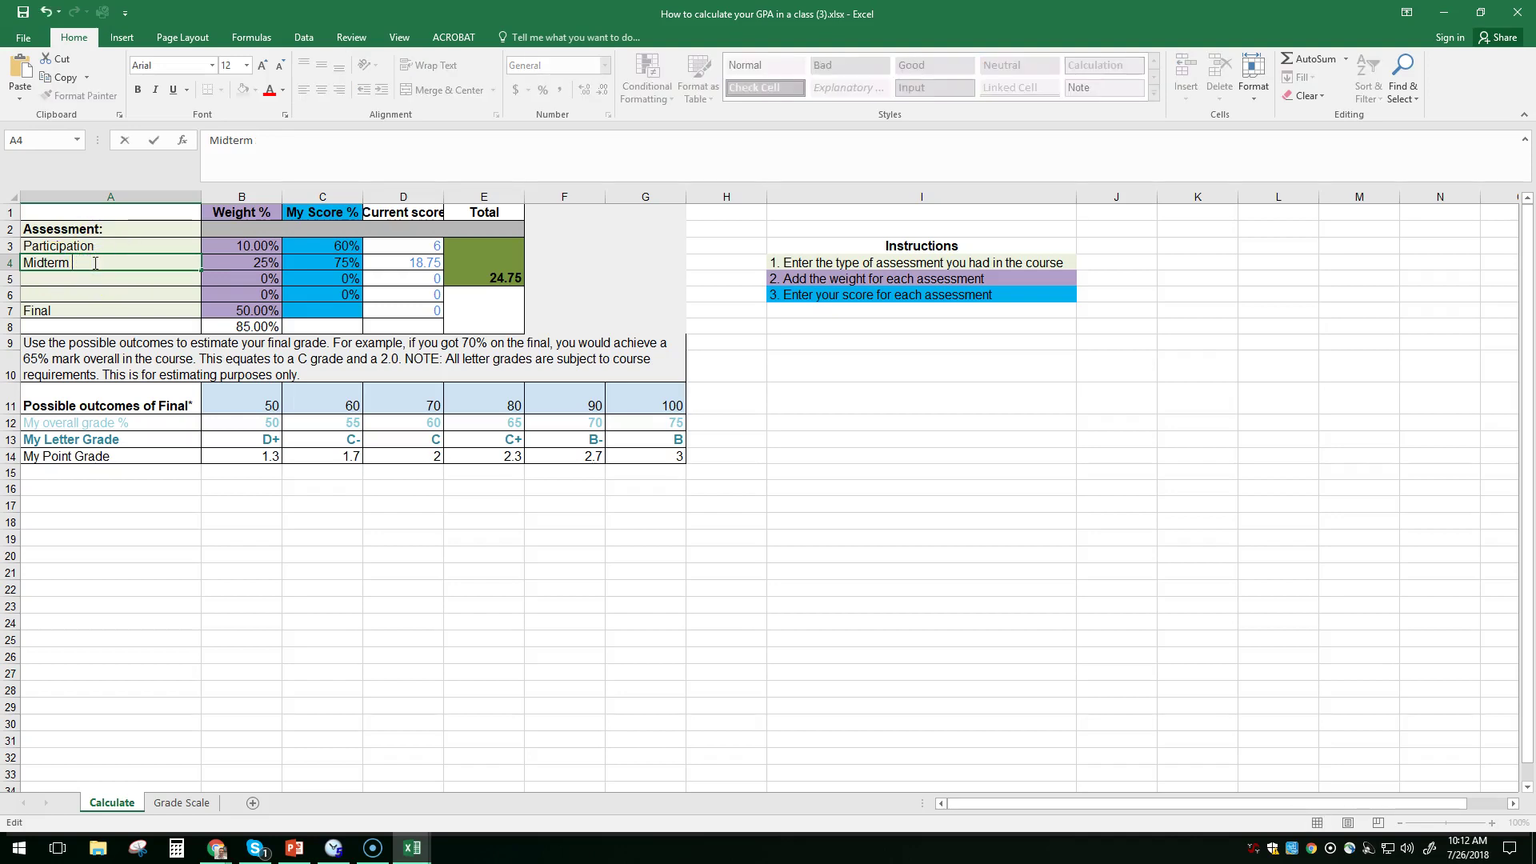
click(261, 261)
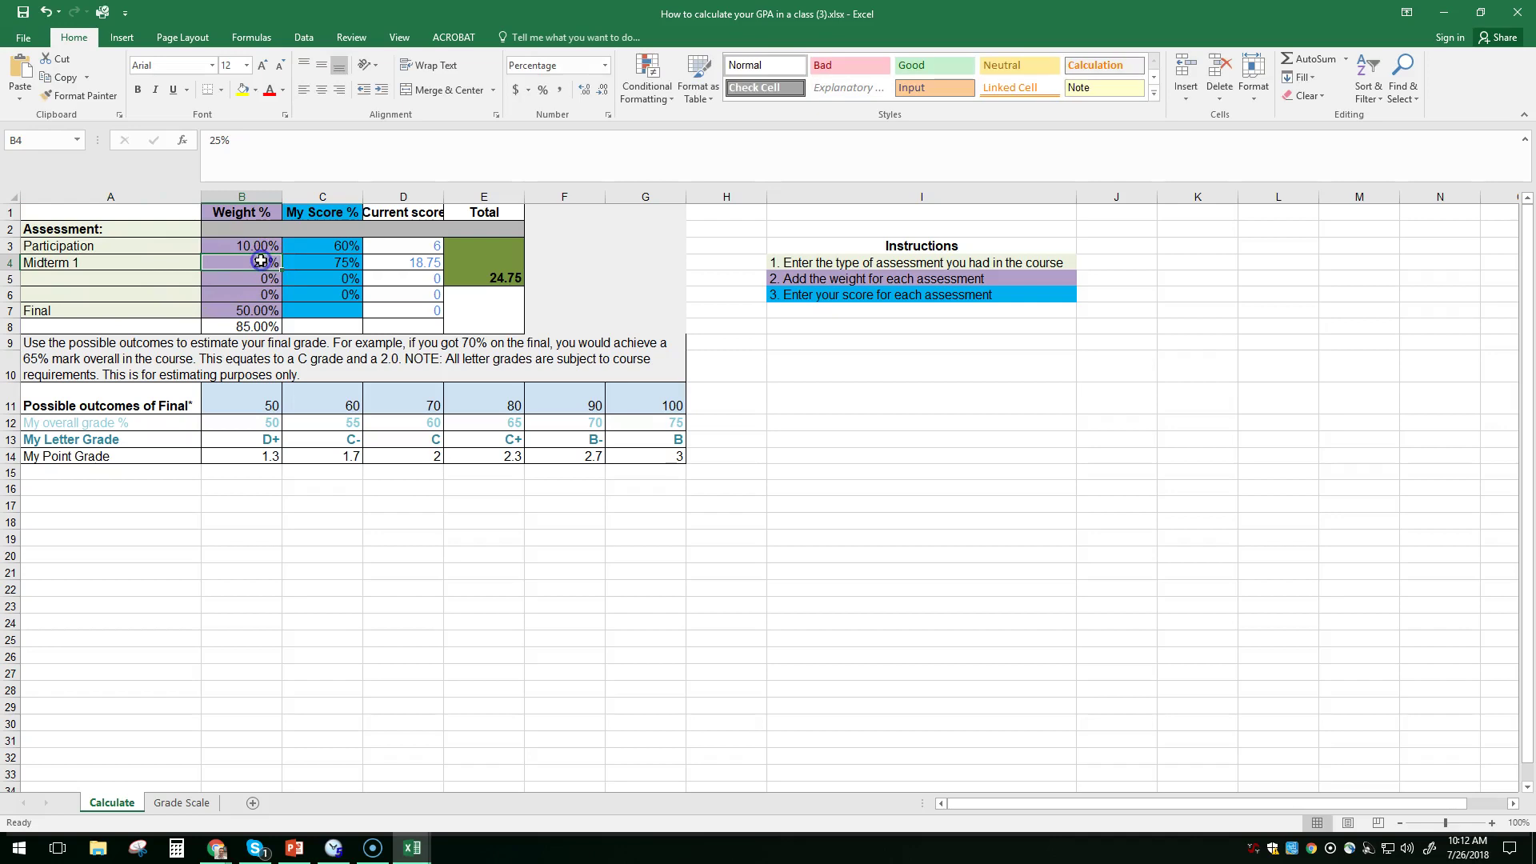
text(20)
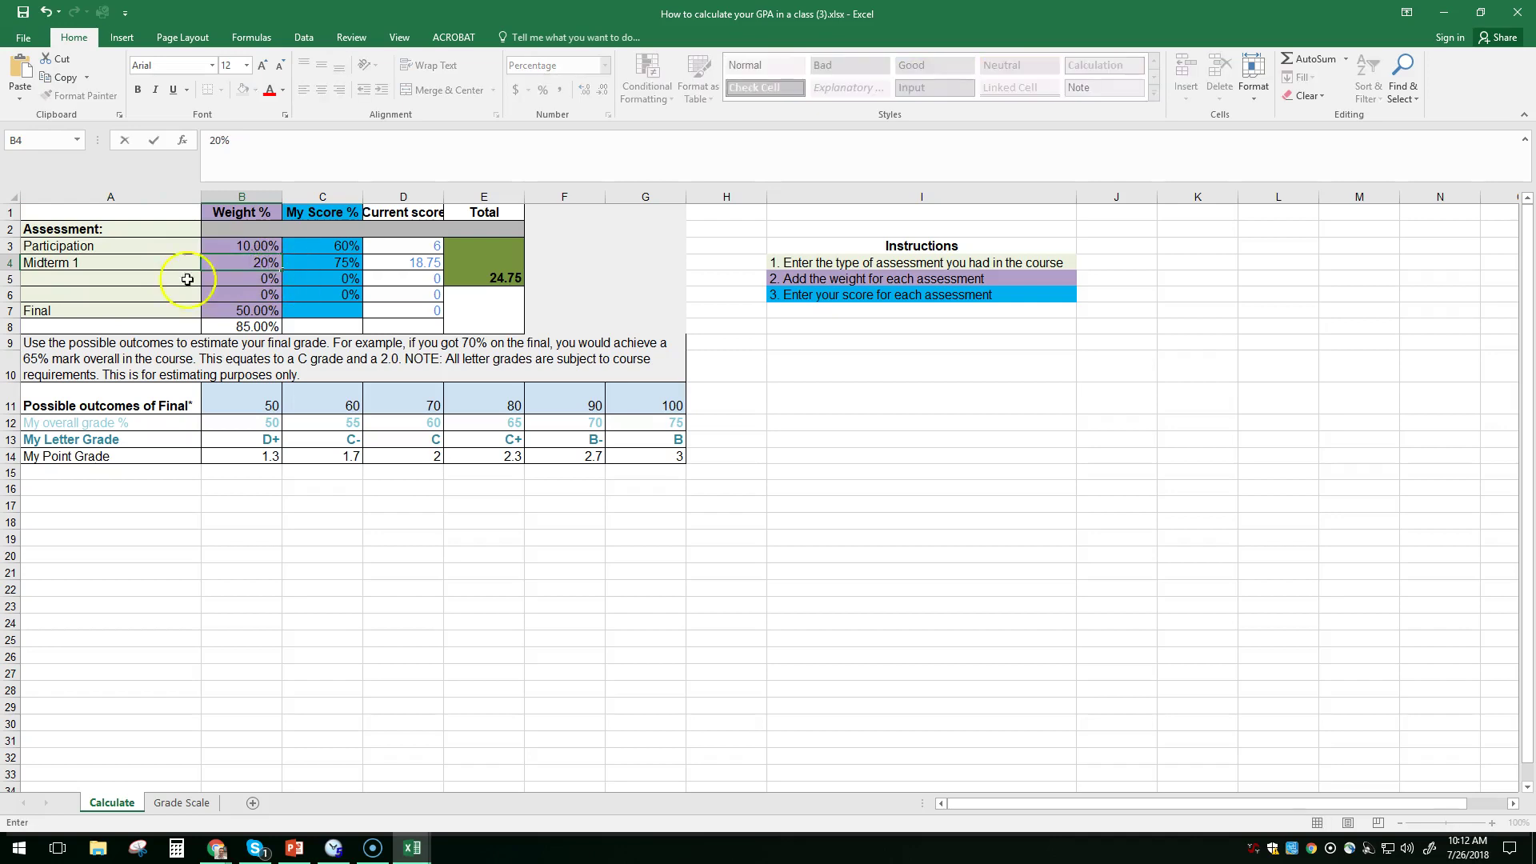
Add an Essay assessment in row 5 with a weight of 20%.
click(48, 283)
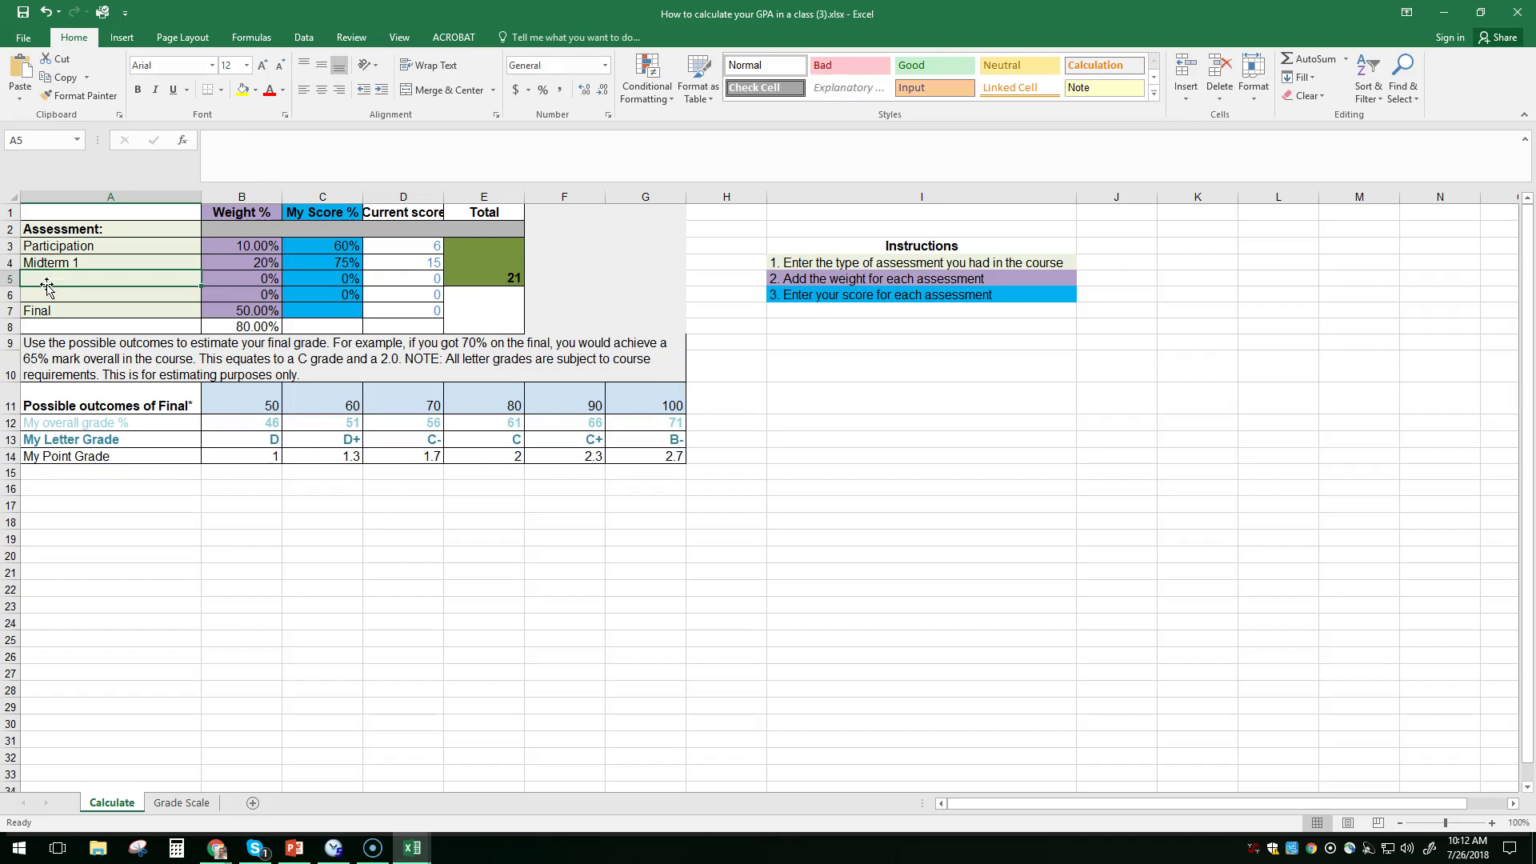
text(Essay)
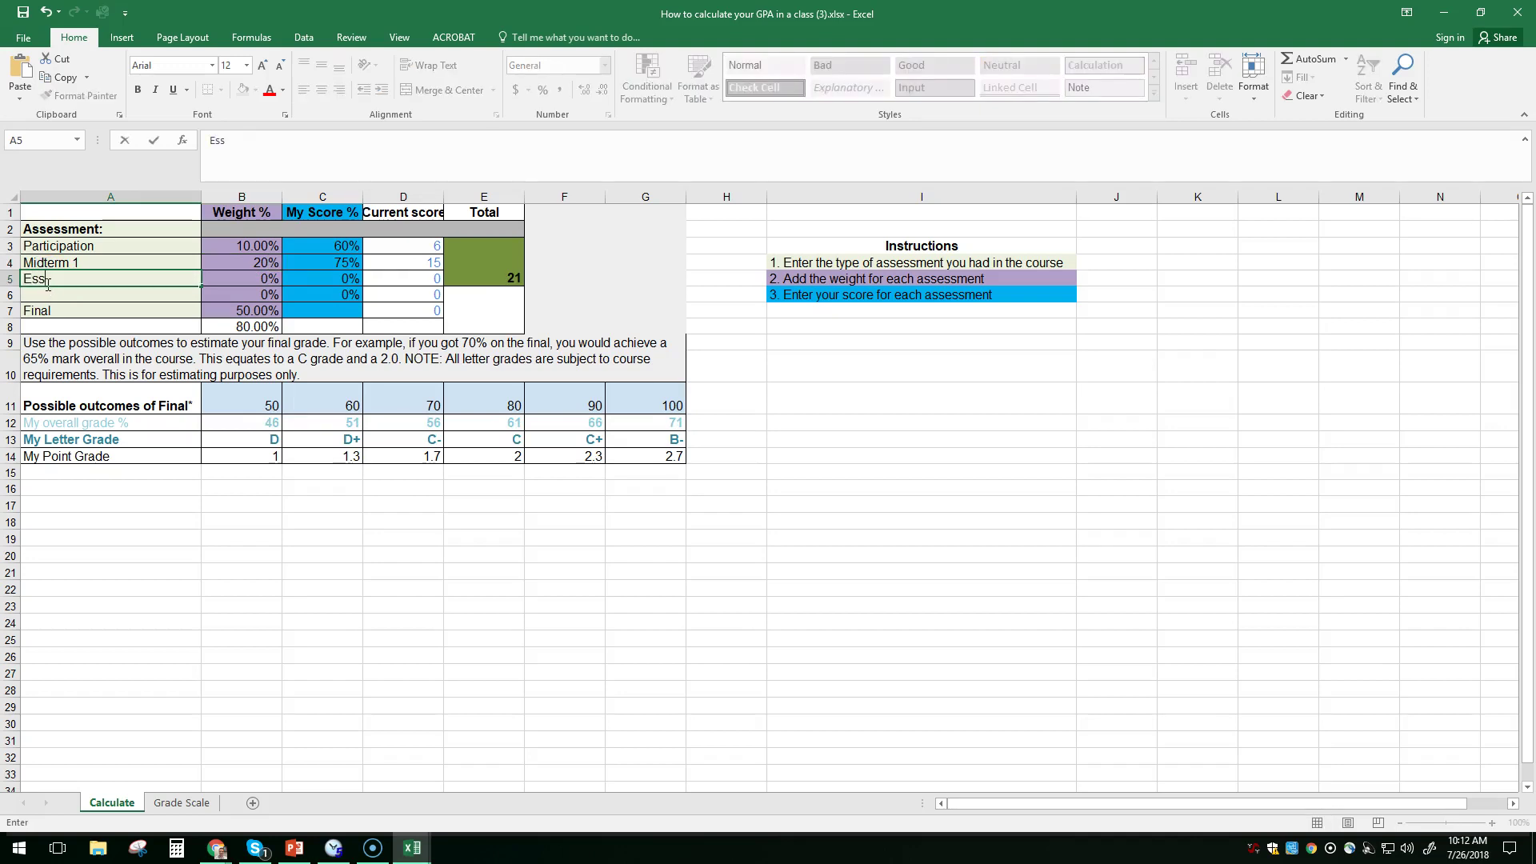
click(263, 282)
text(20)
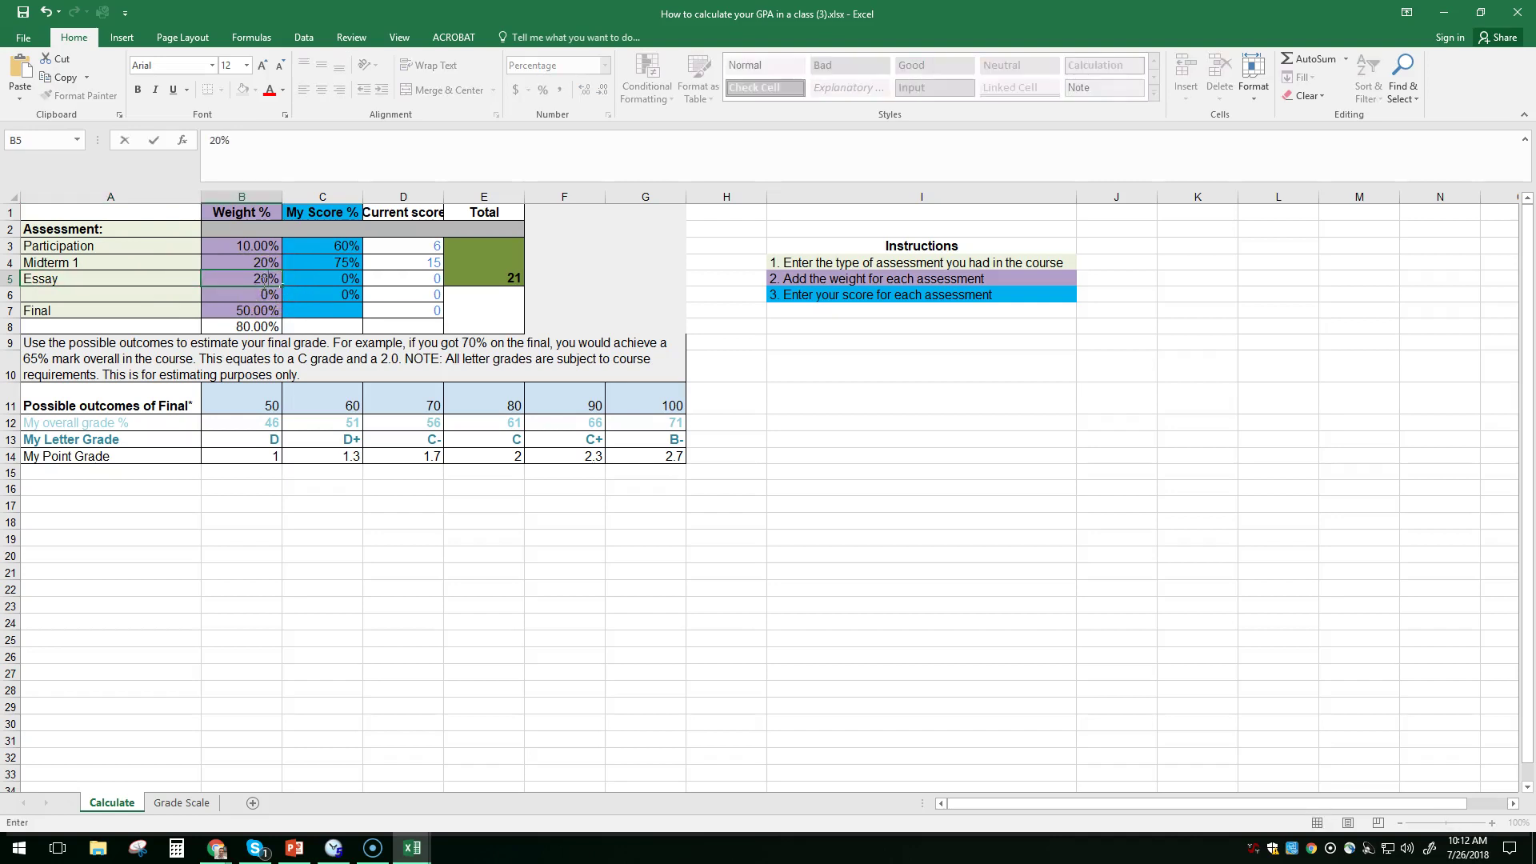
Add a Term Paper assessment in row 6 with a weight of 30%.
click(159, 304)
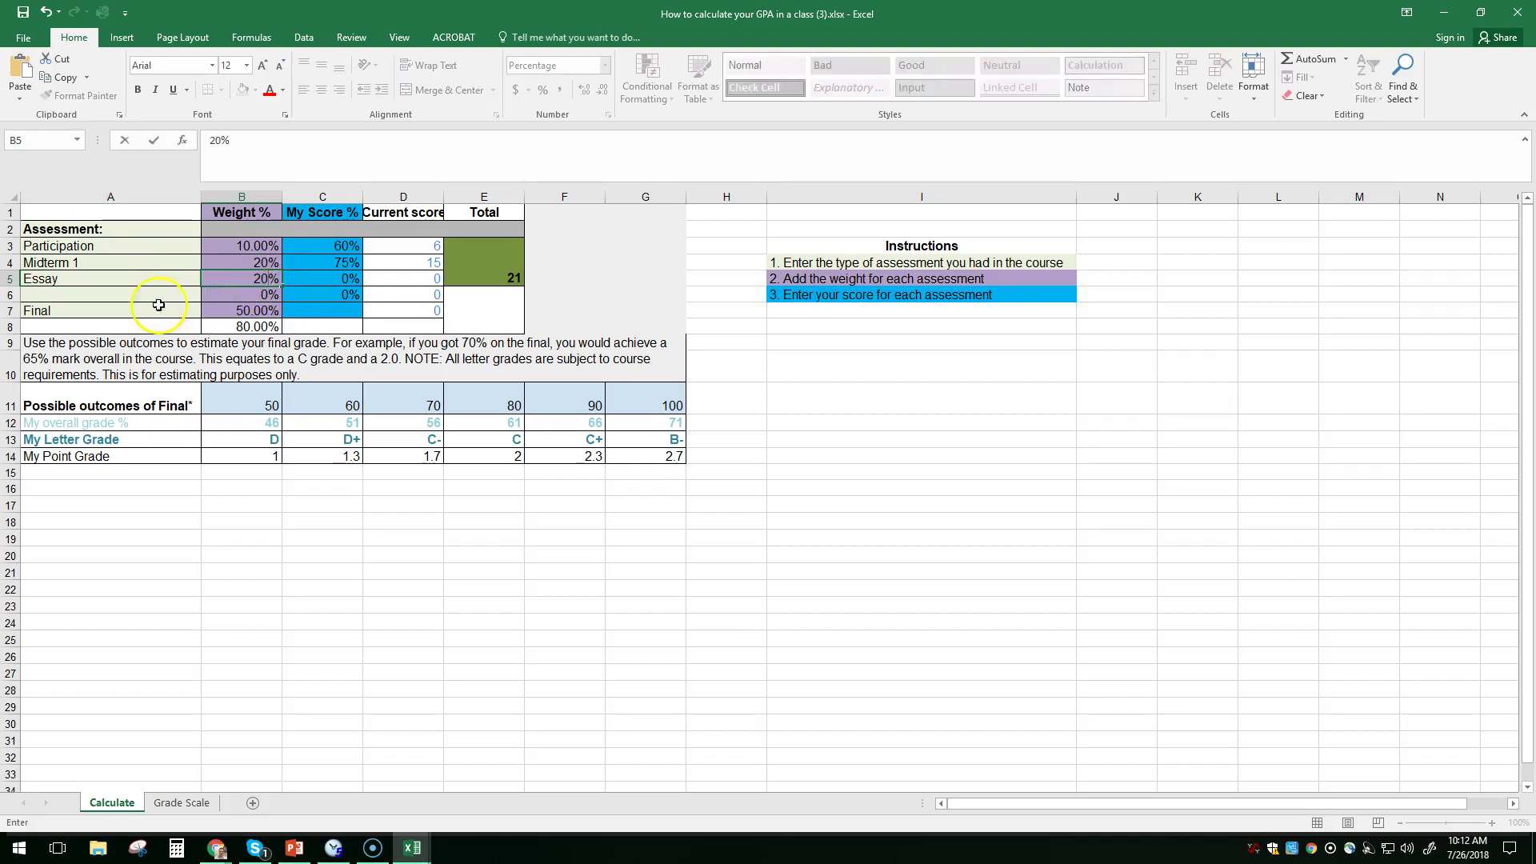
click(50, 295)
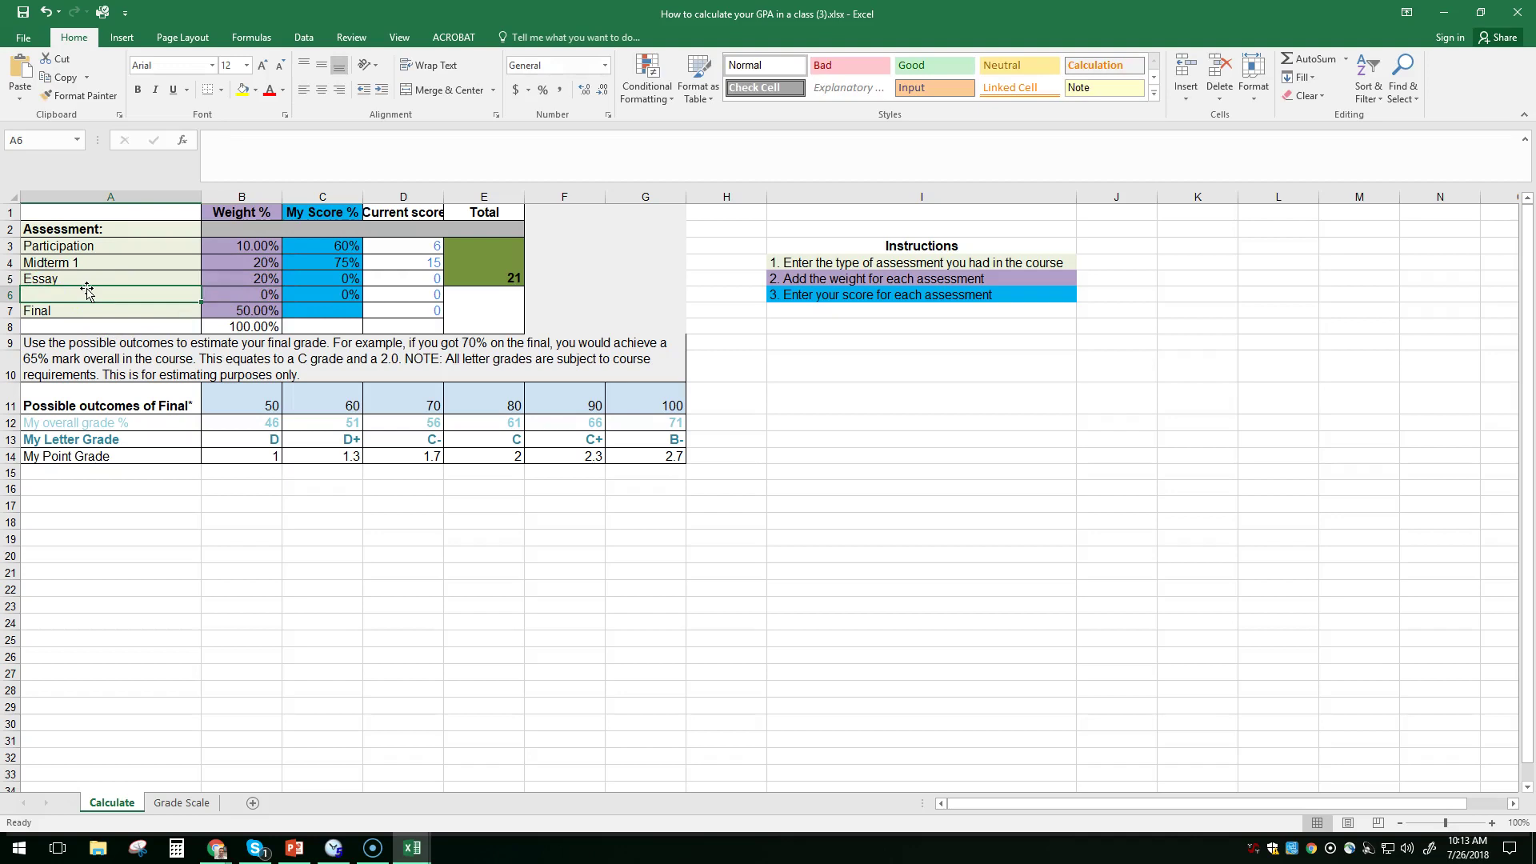
text(final)
key(BackSpace)
key(BackSpace)
key(BackSpace)
key(BackSpace)
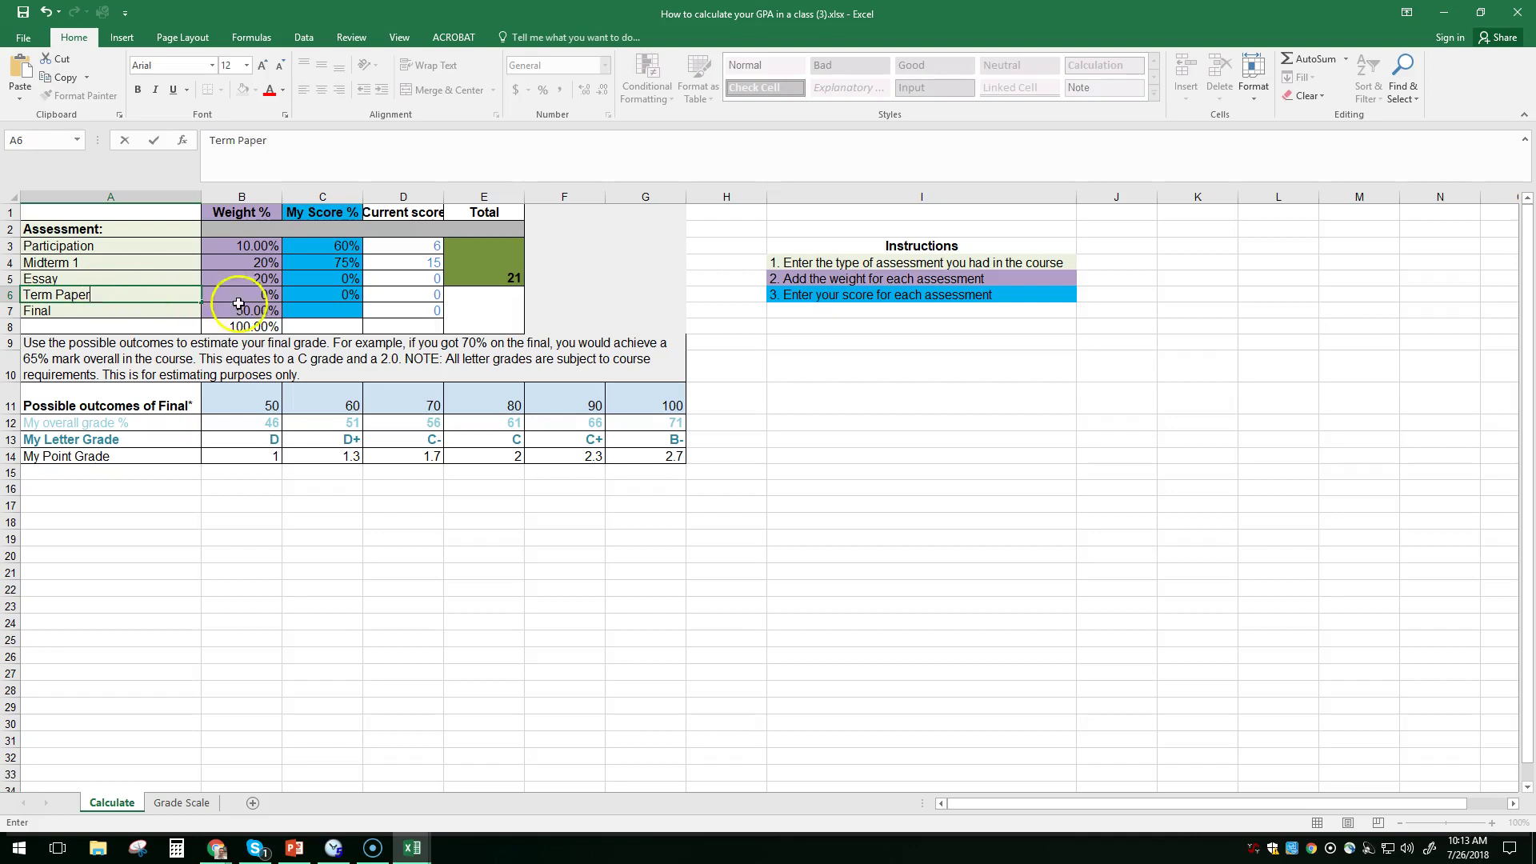
click(266, 295)
text(30)
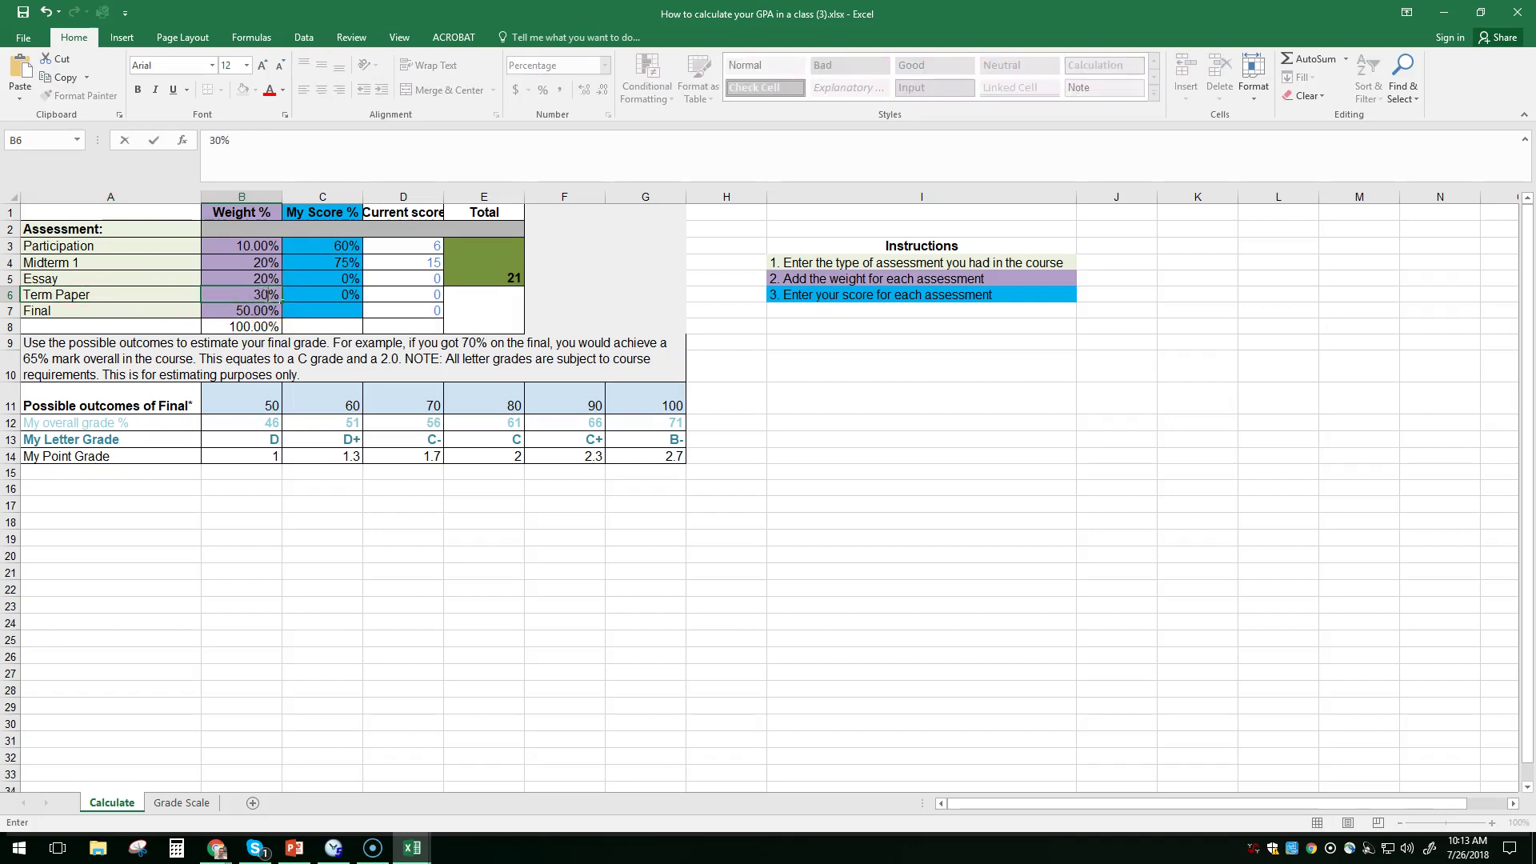
key(Return)
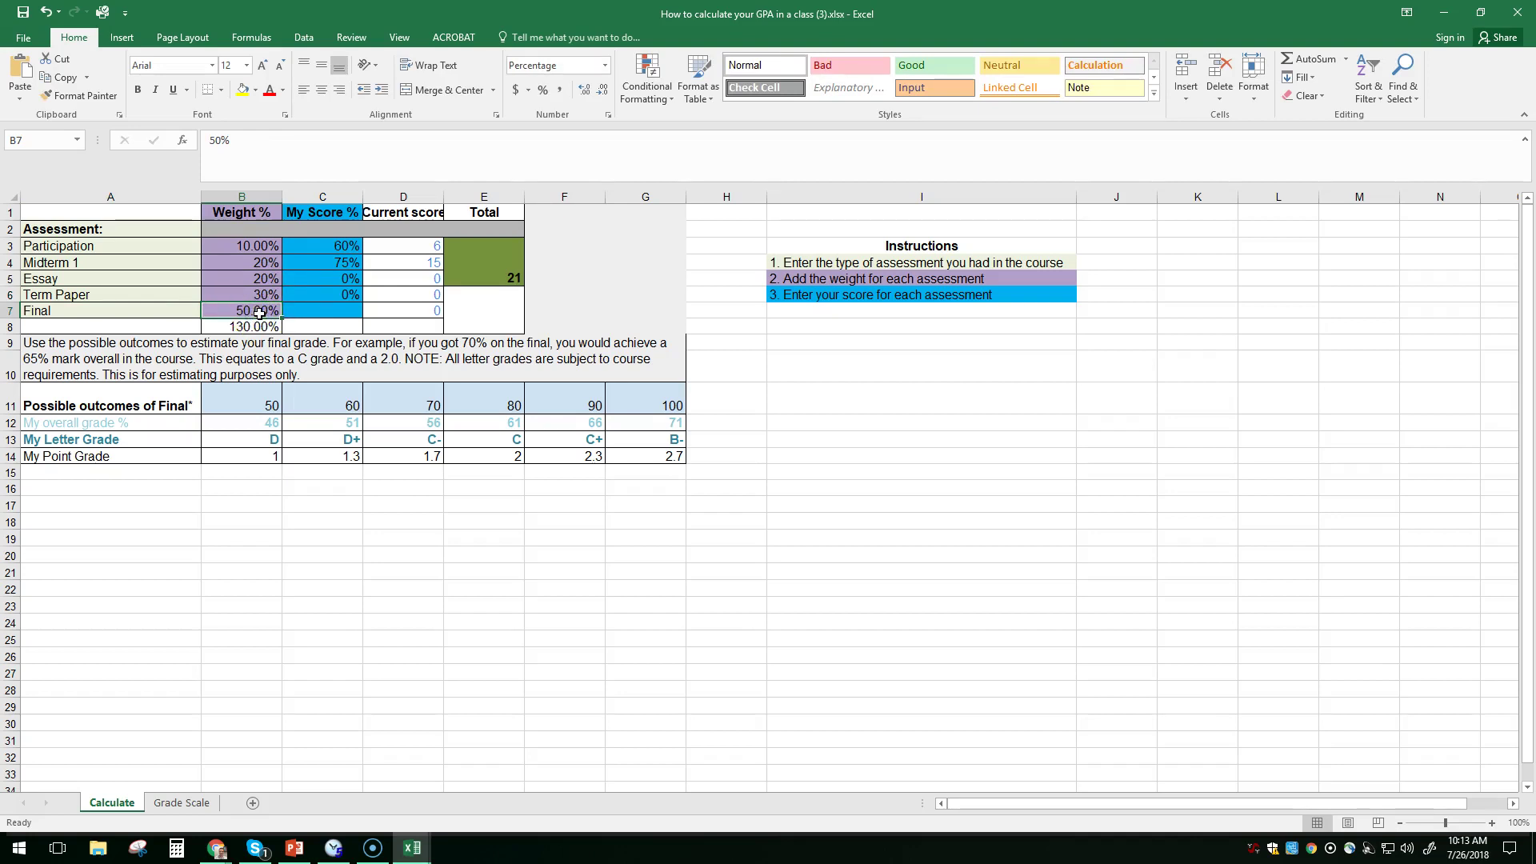
Set the weight of the Final to 20% and check the total of the weights in B8.
text(20)
key(Return)
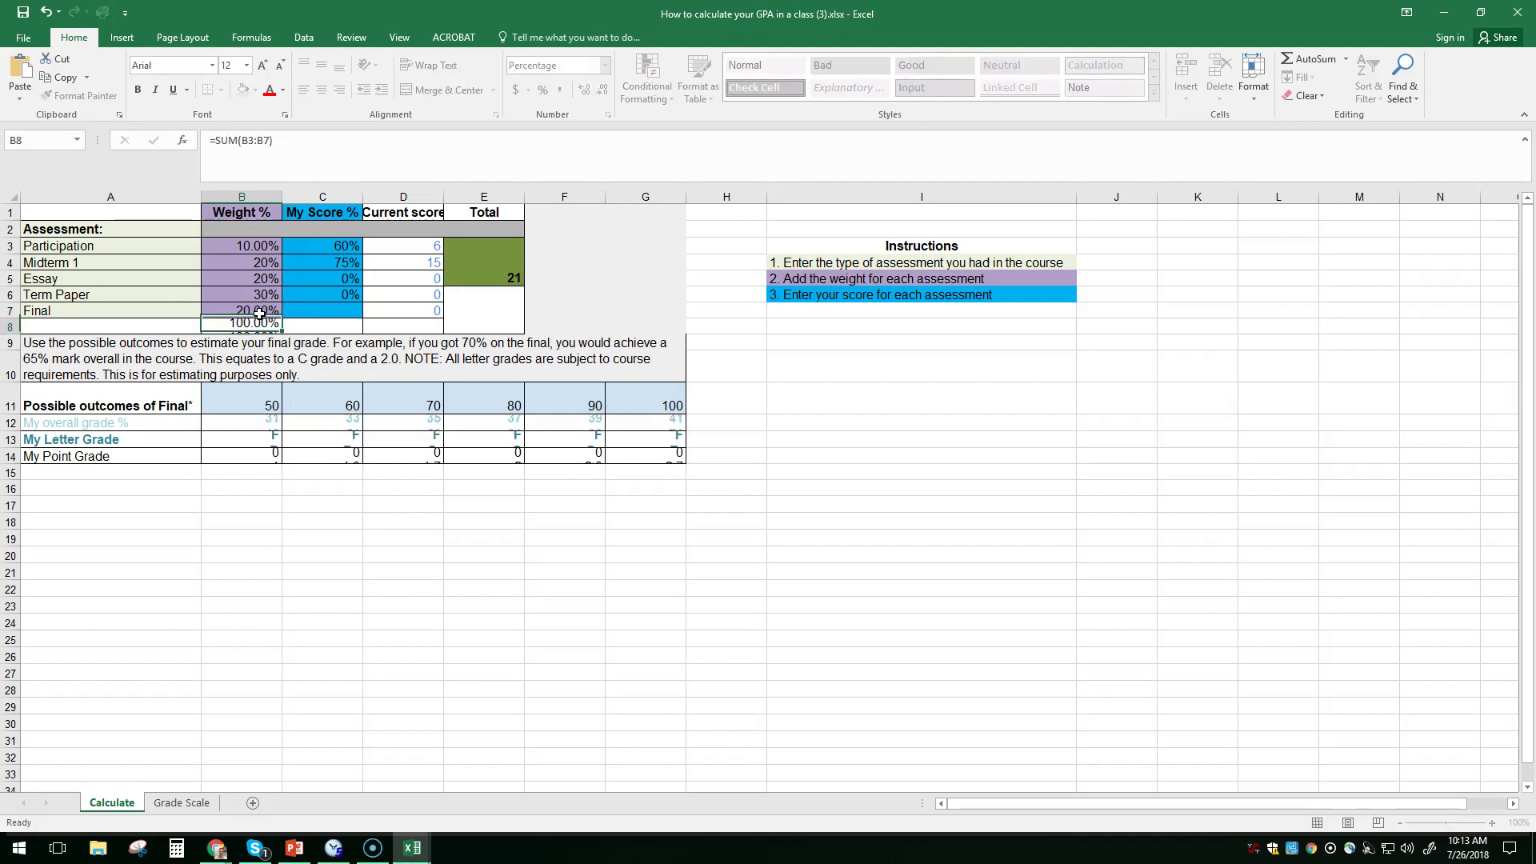
click(232, 317)
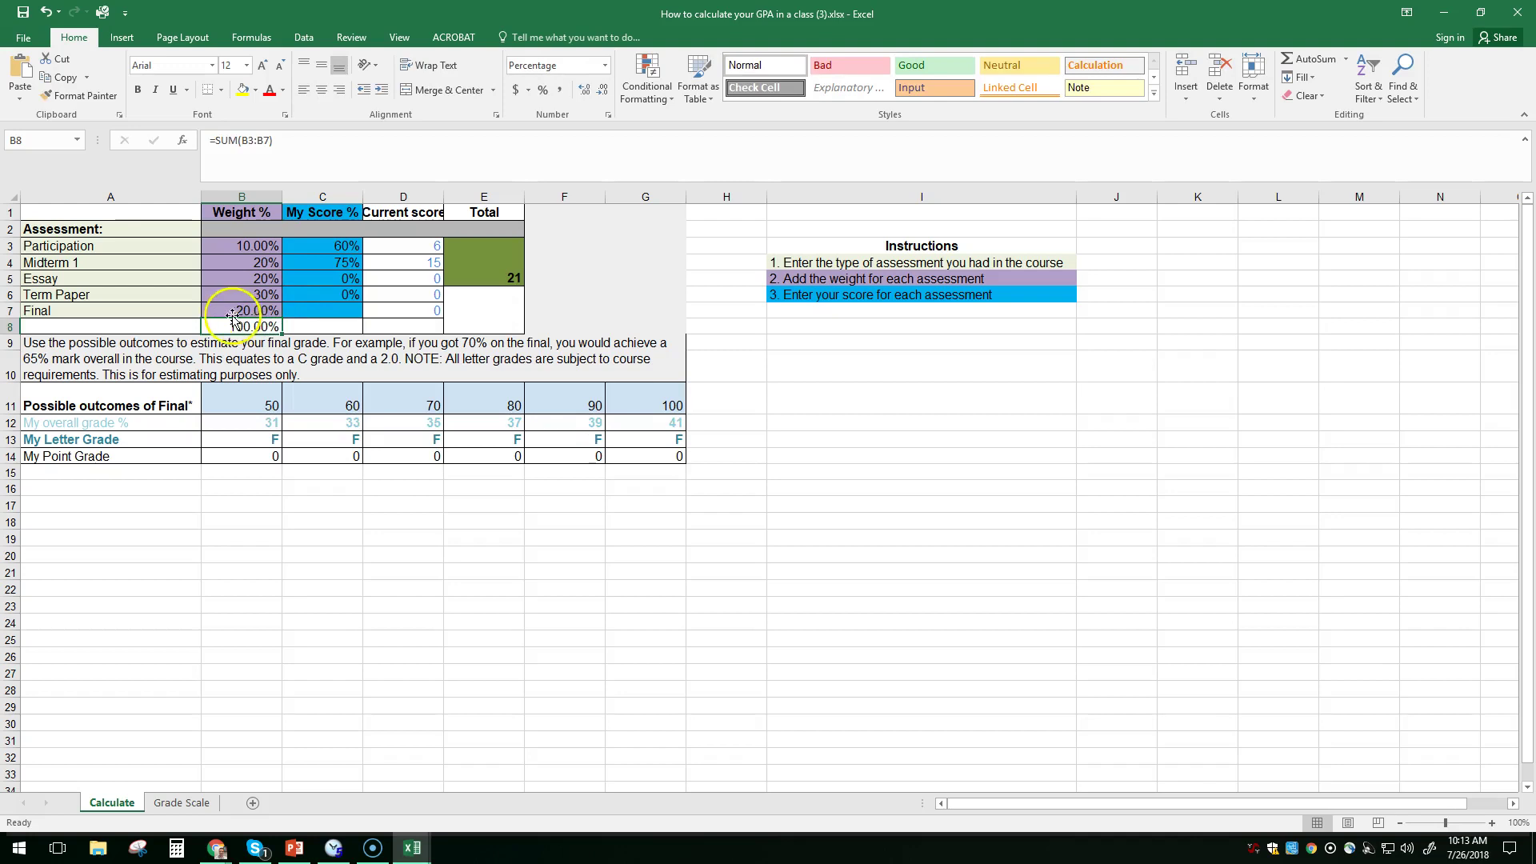
click(260, 328)
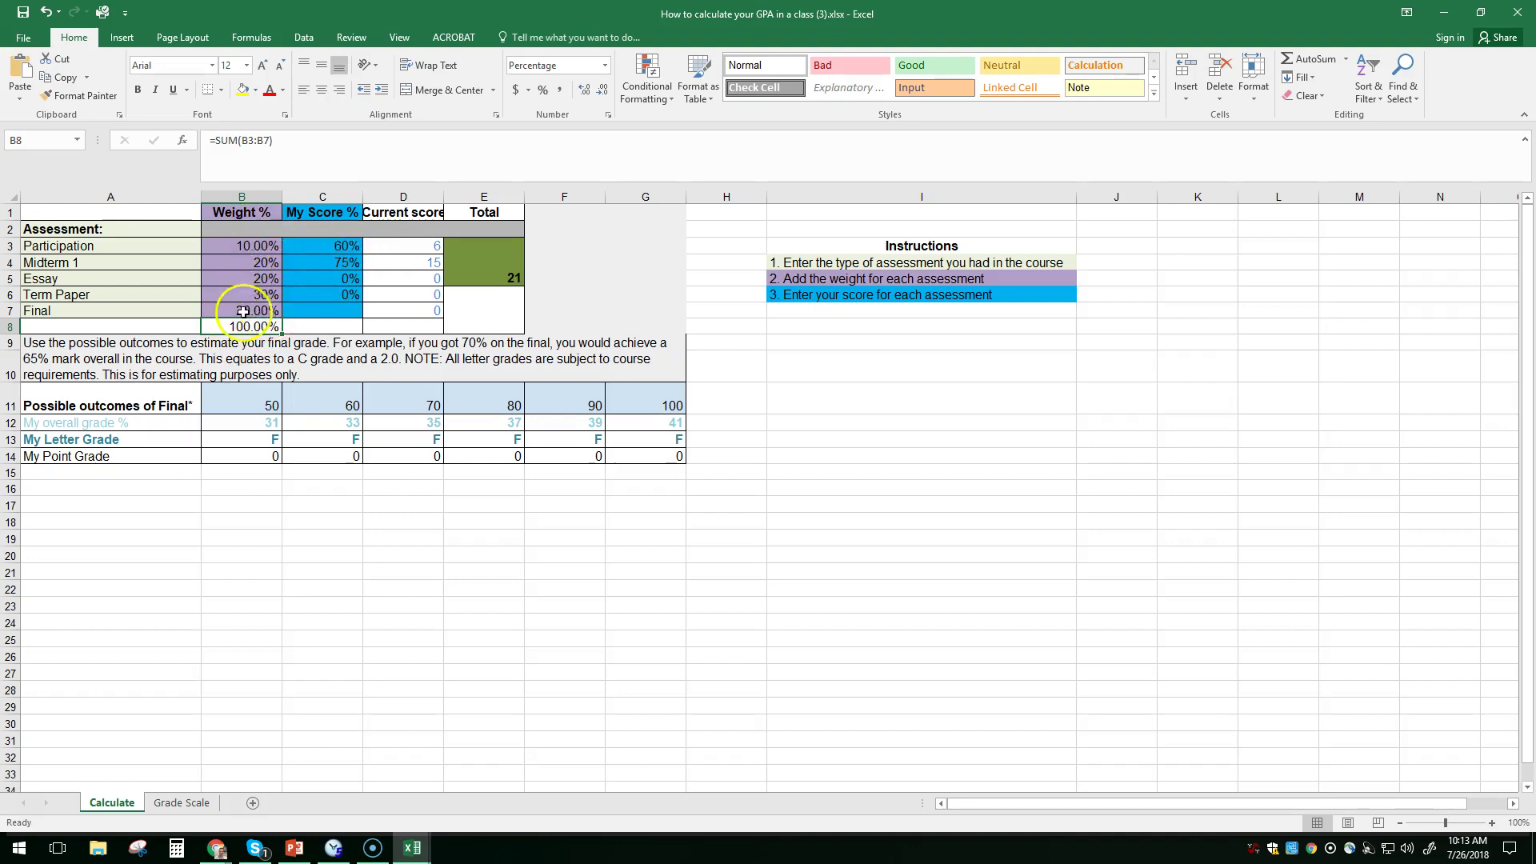
Set the Participation score to 90%.
click(333, 247)
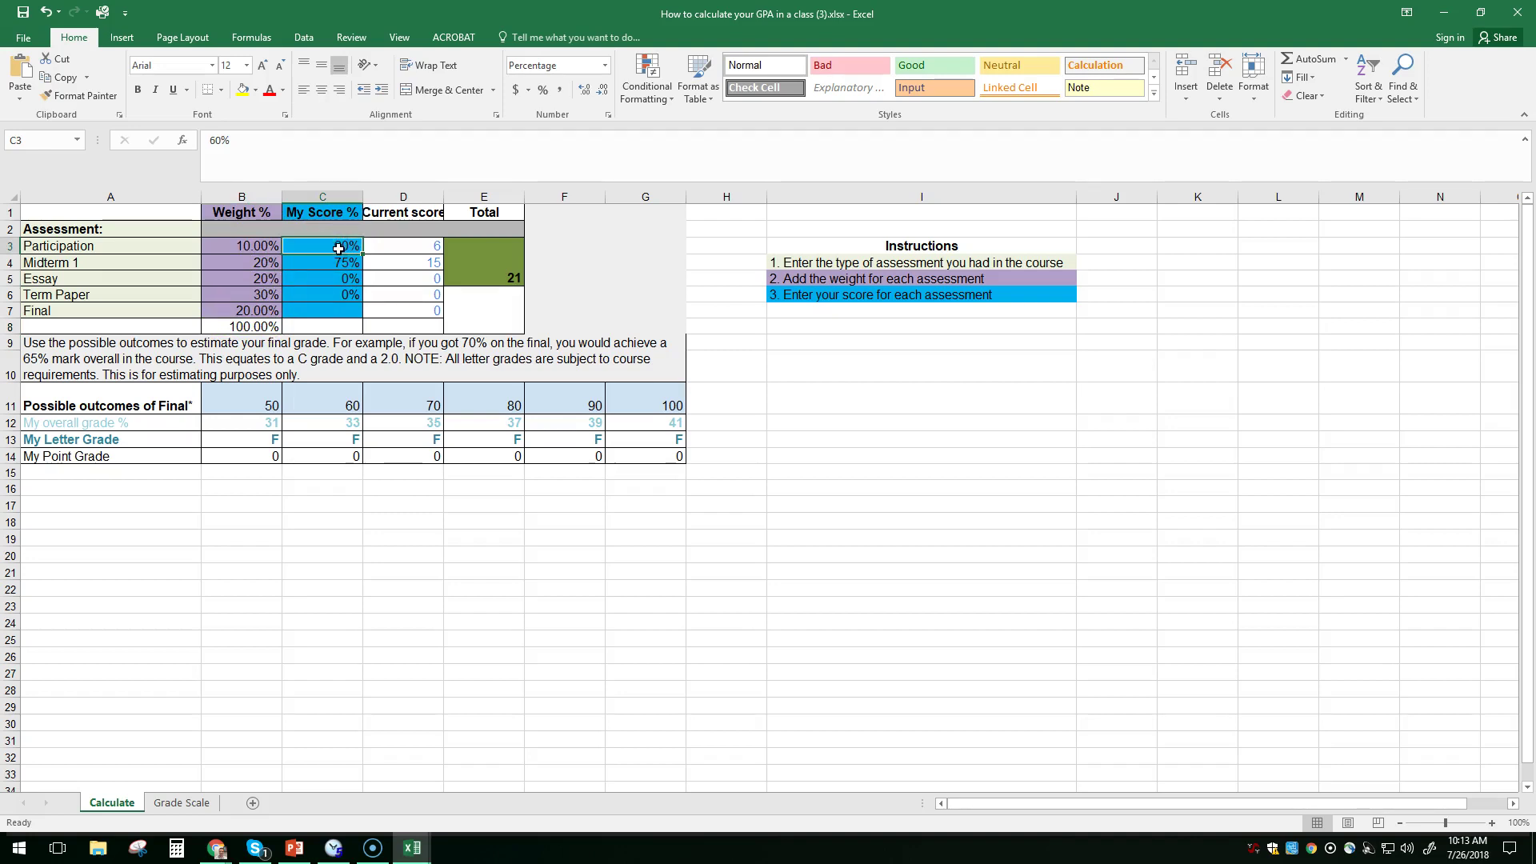
text(90)
click(332, 259)
click(330, 264)
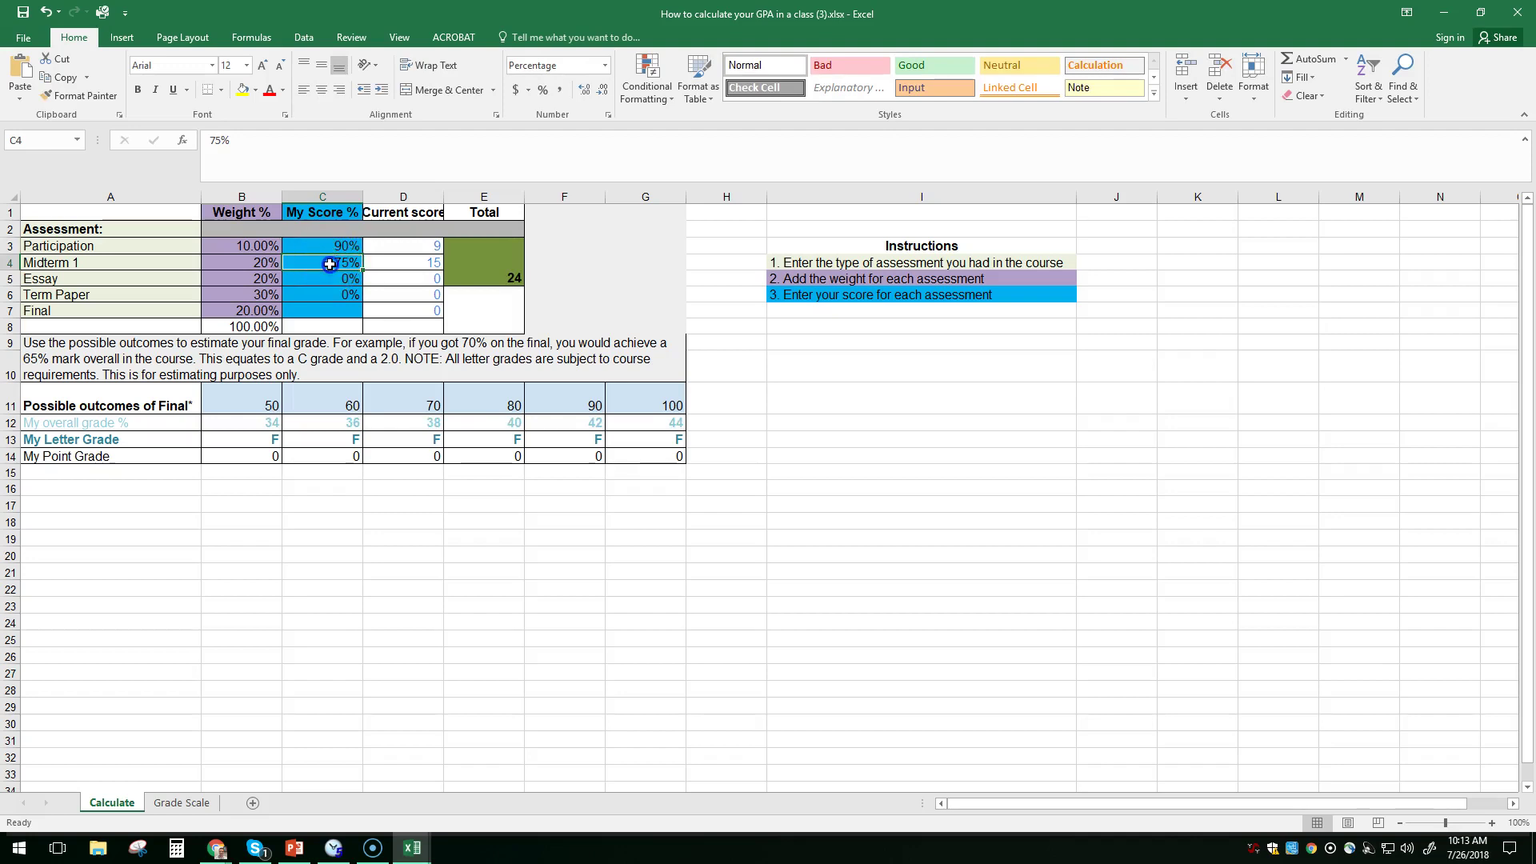
Set the Midterm 1 score to 70% and the Essay score to 65%.
text(7)
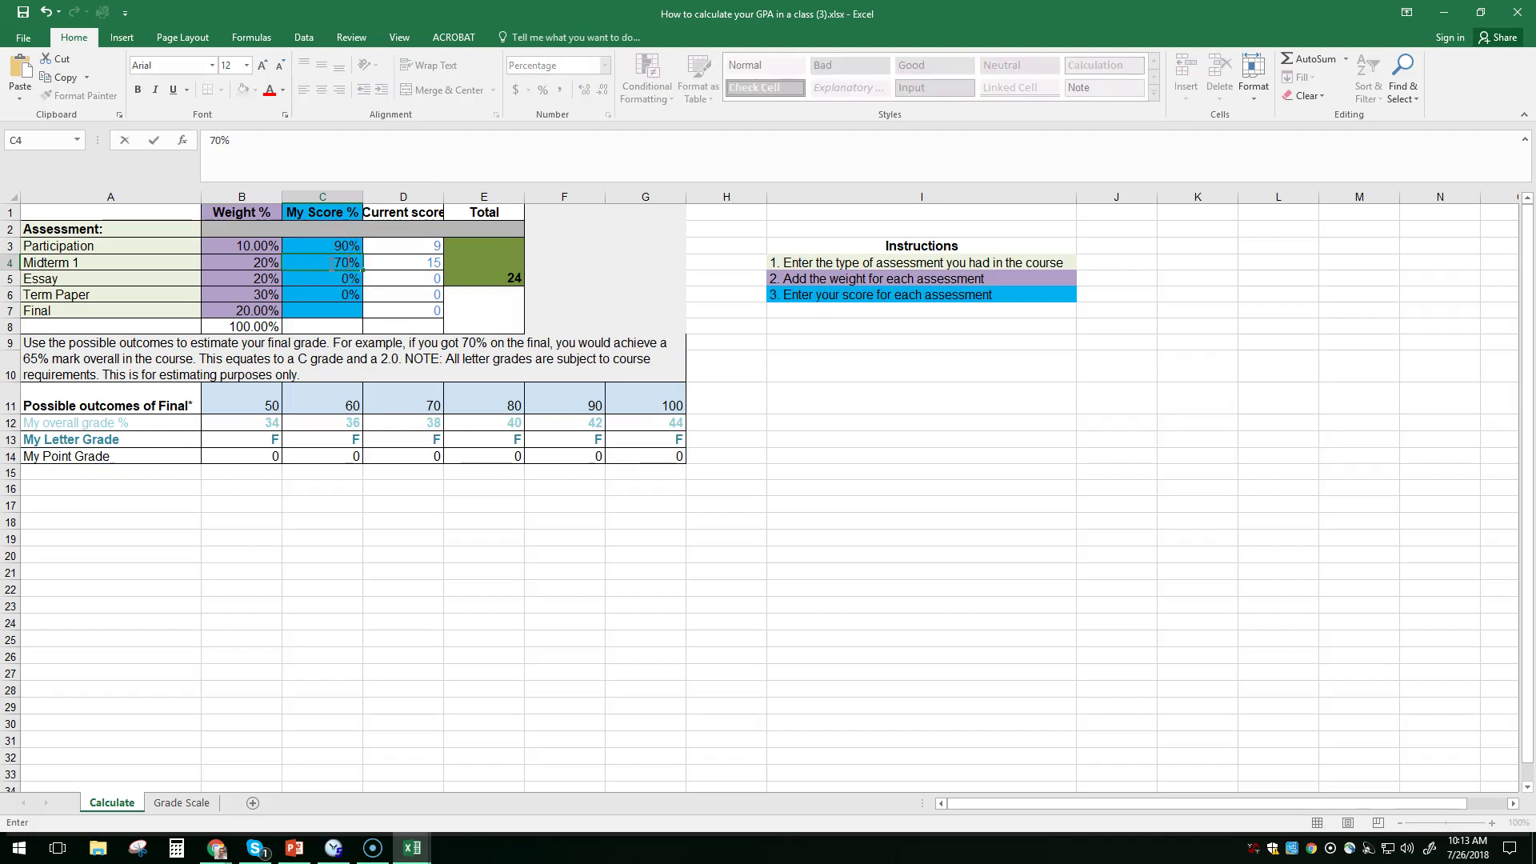
text(0)
click(339, 280)
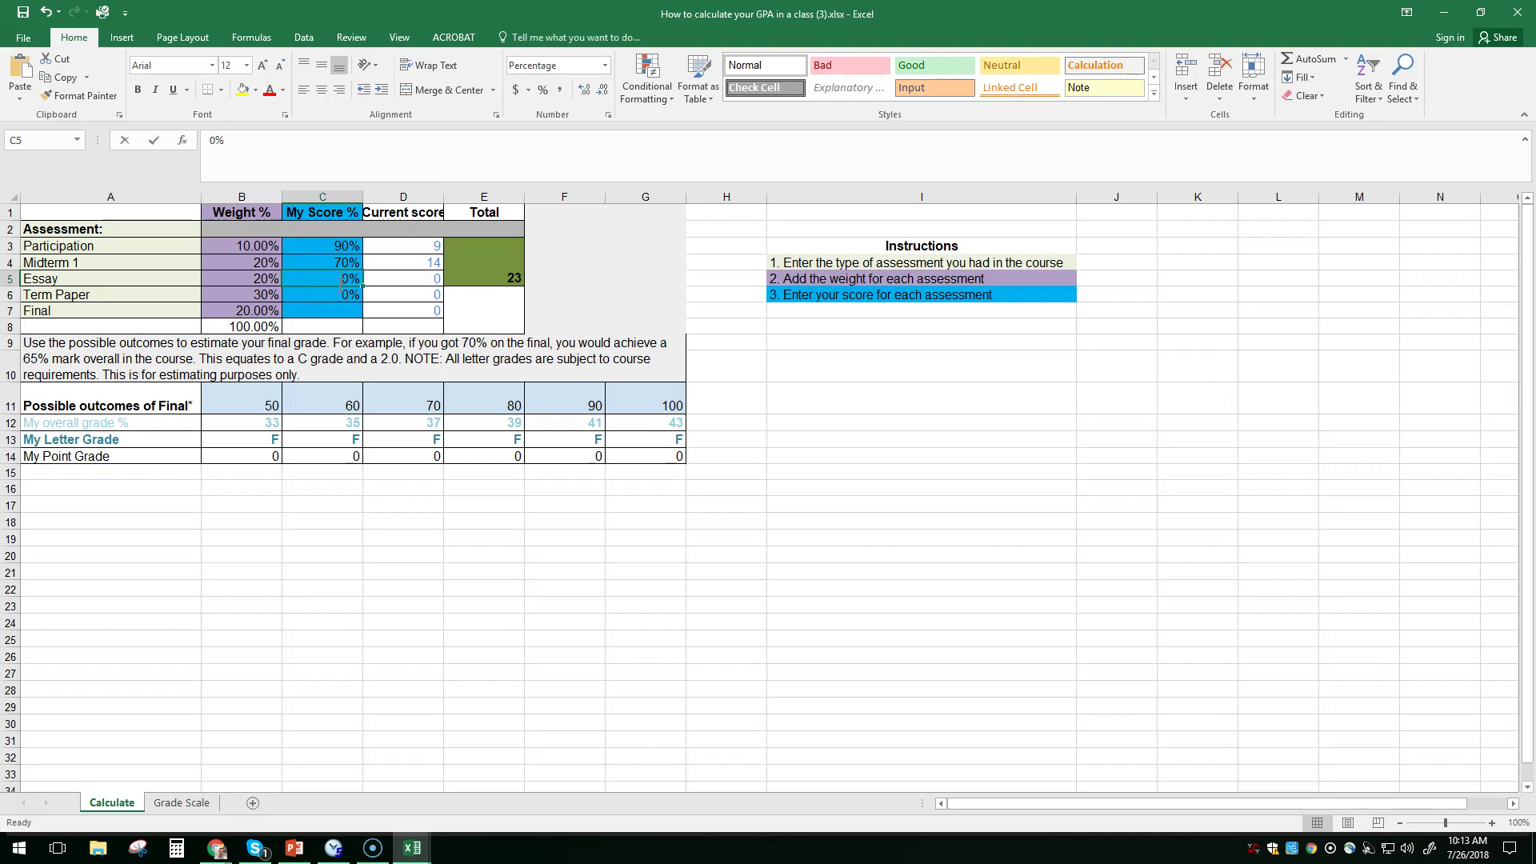
text(650)
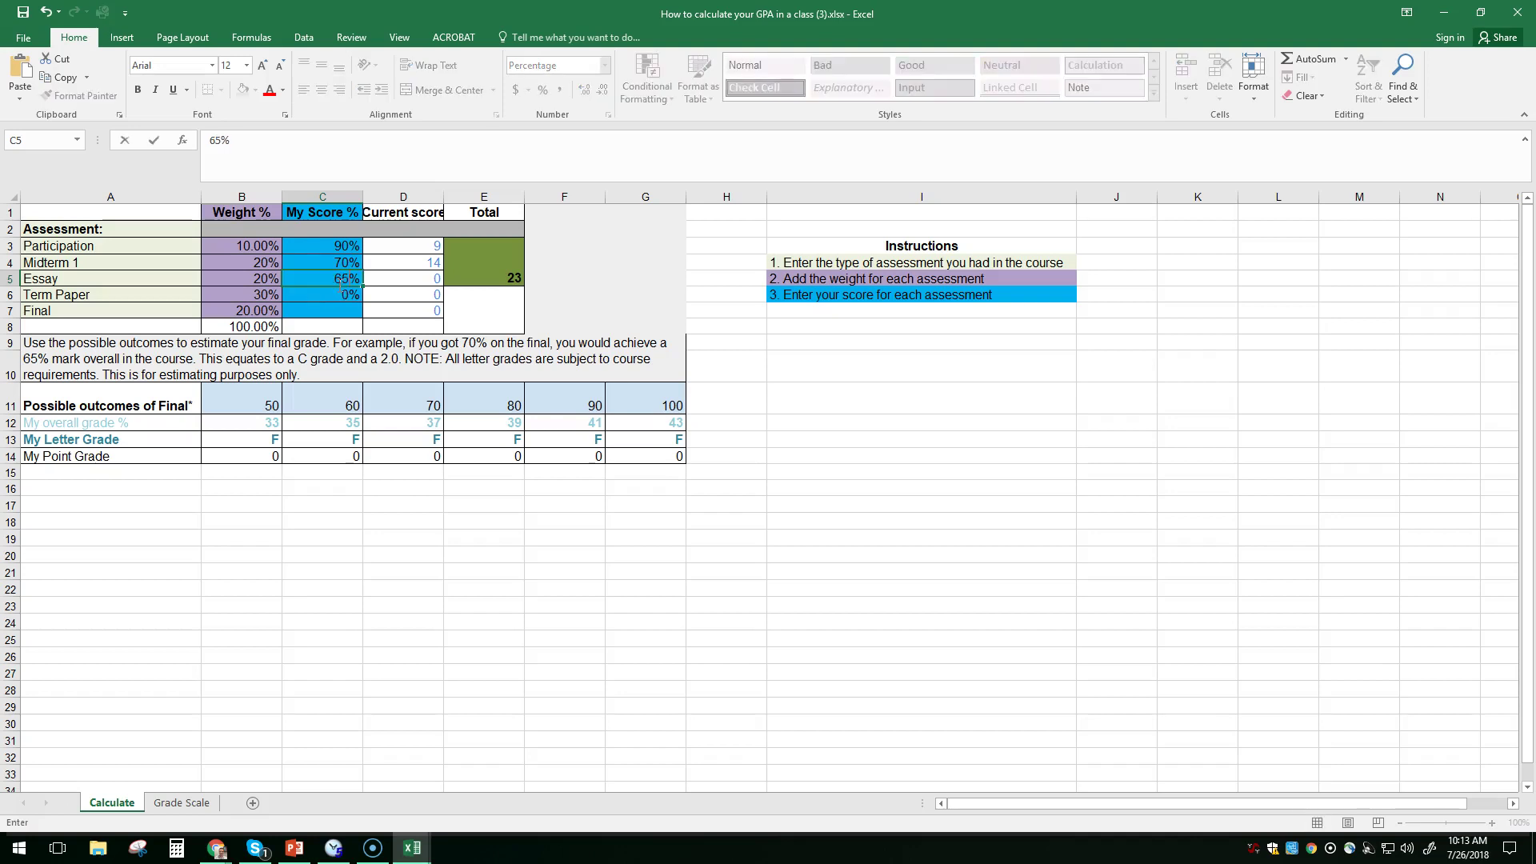
key(Return)
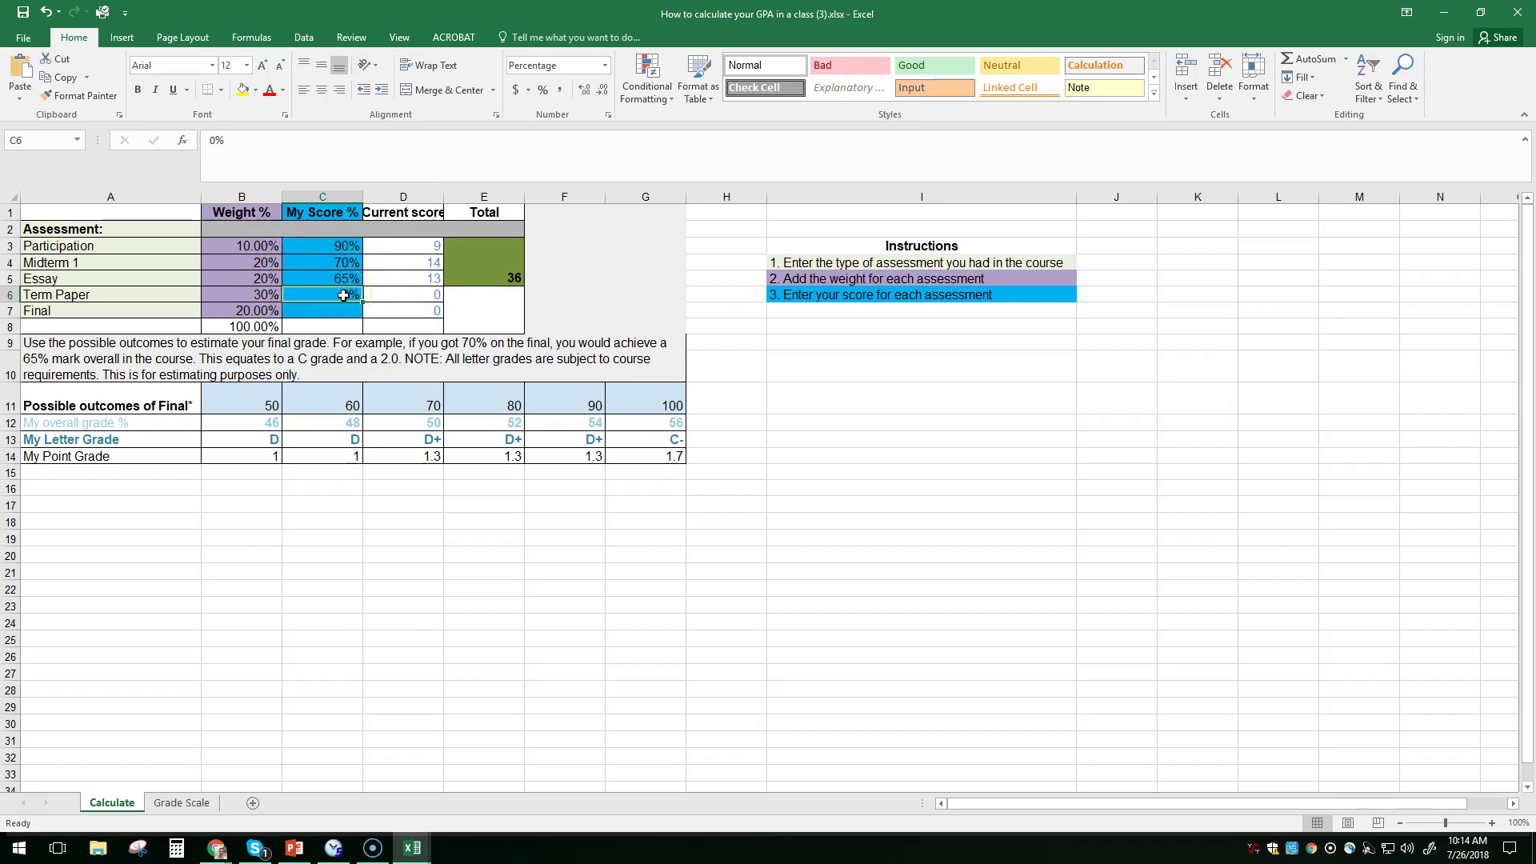
Set the Term Paper score to 75% to see the possible outcomes of the Final.
text(75)
key(Return)
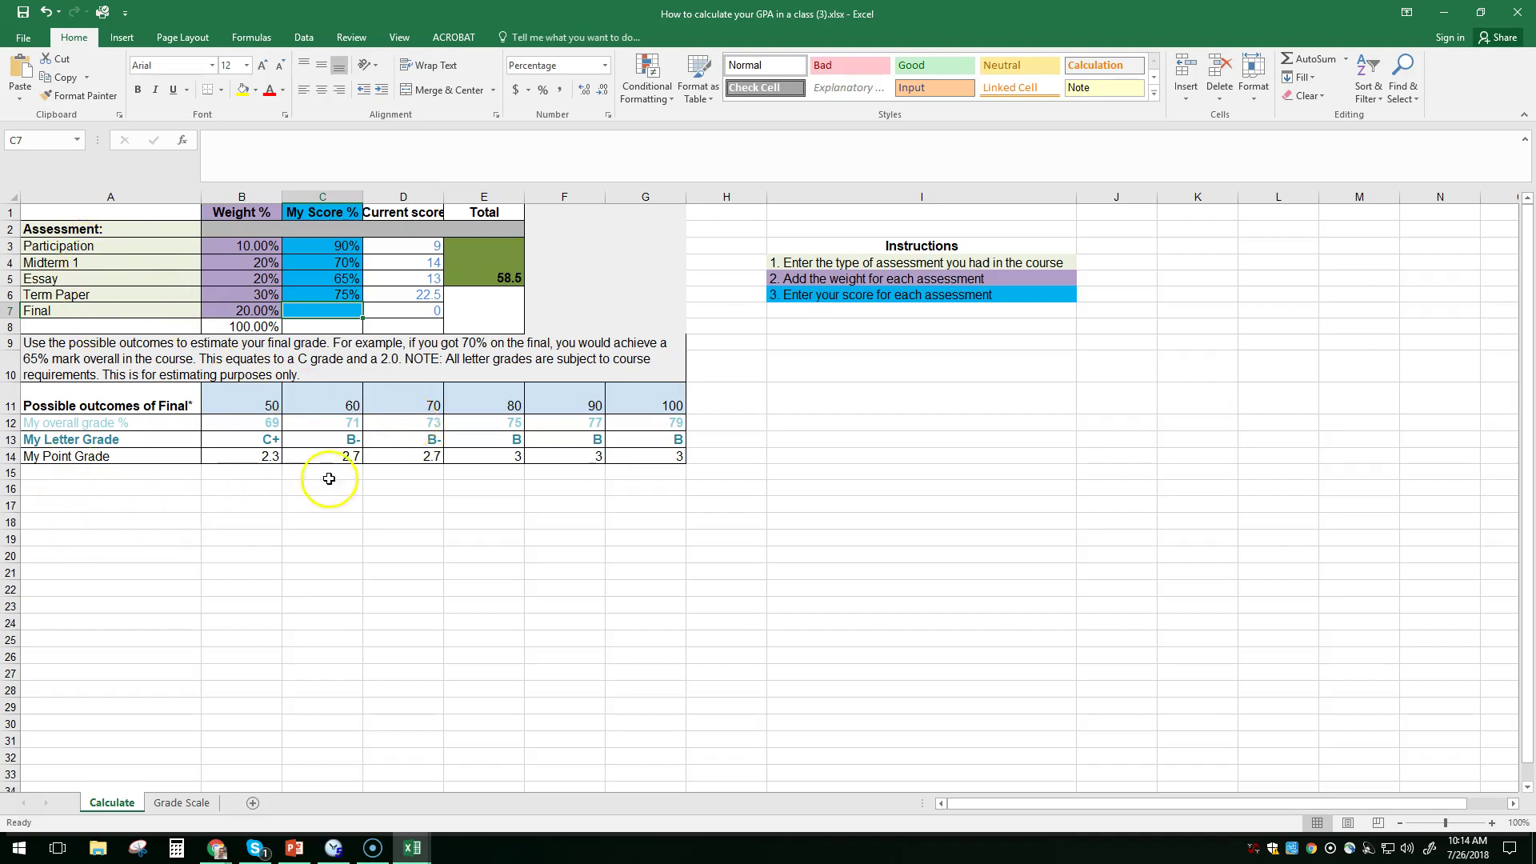
drag(1117, 342, 1317, 504)
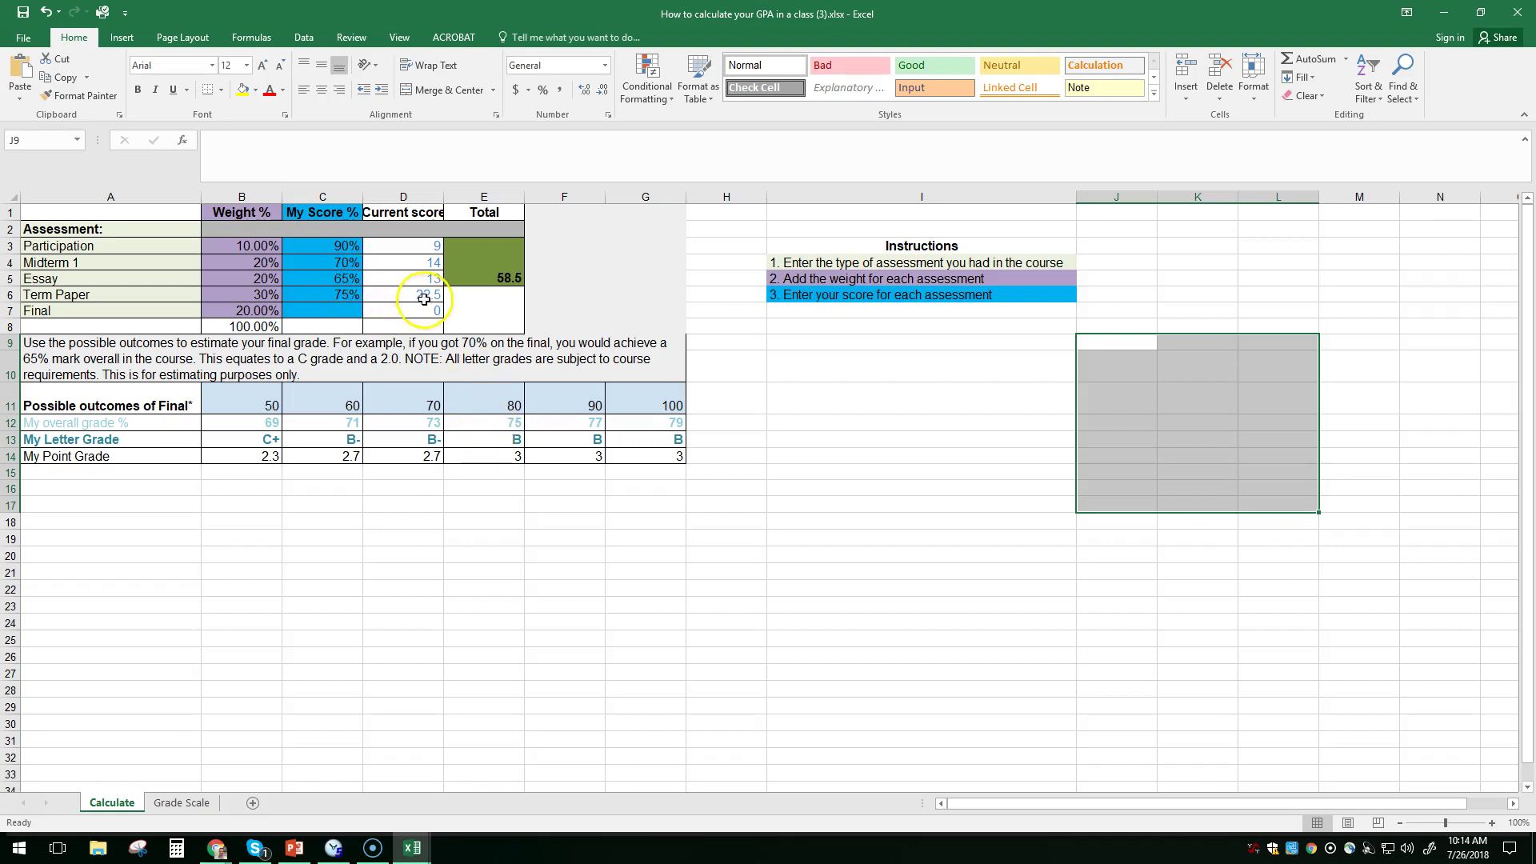
Change the Term Paper score to 0% to estimate the grade without that assignment.
click(340, 295)
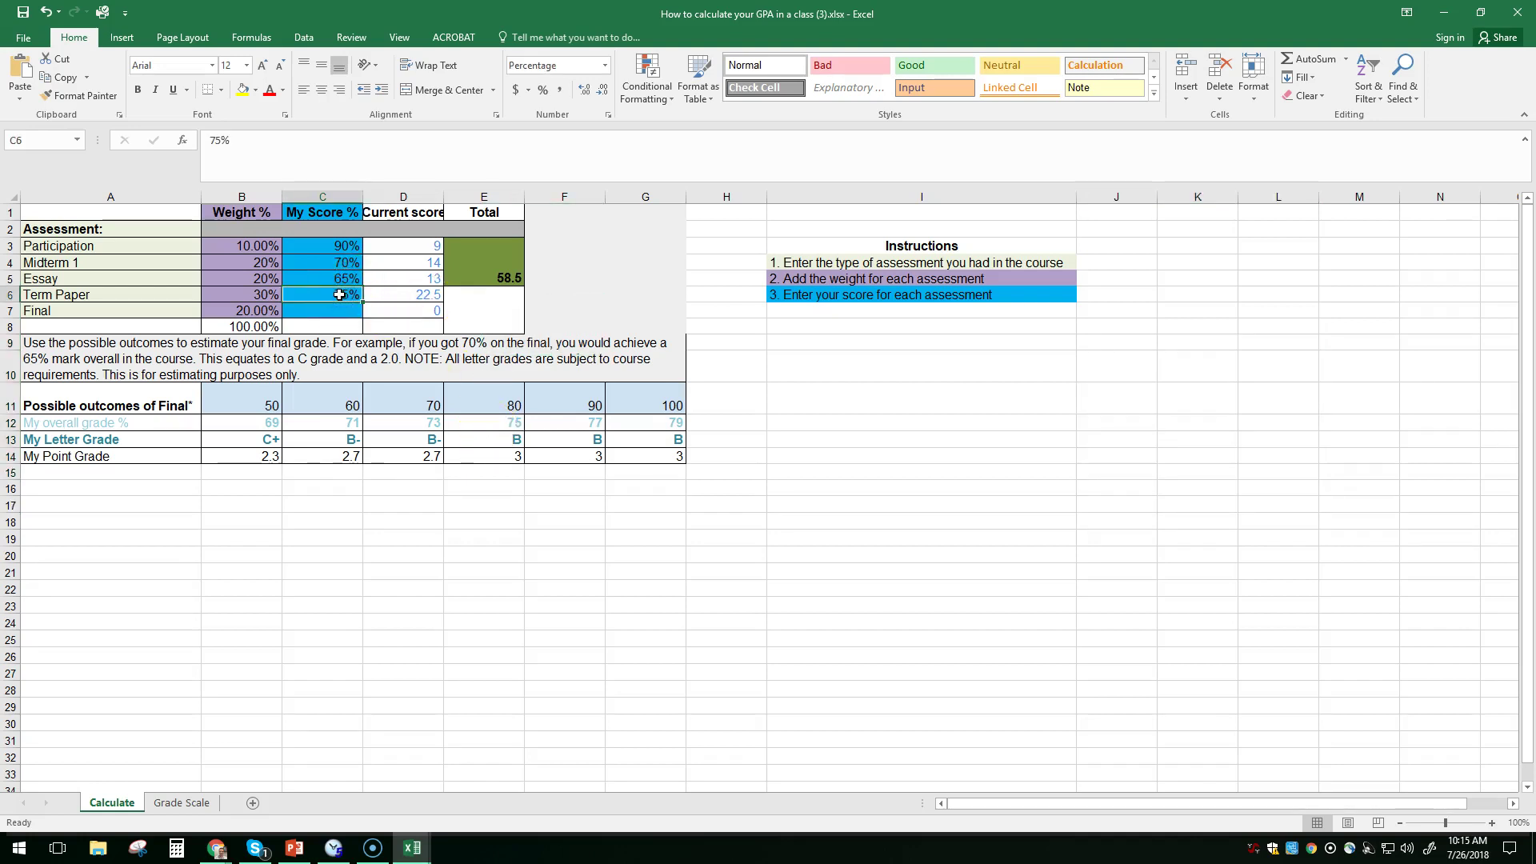
text(0)
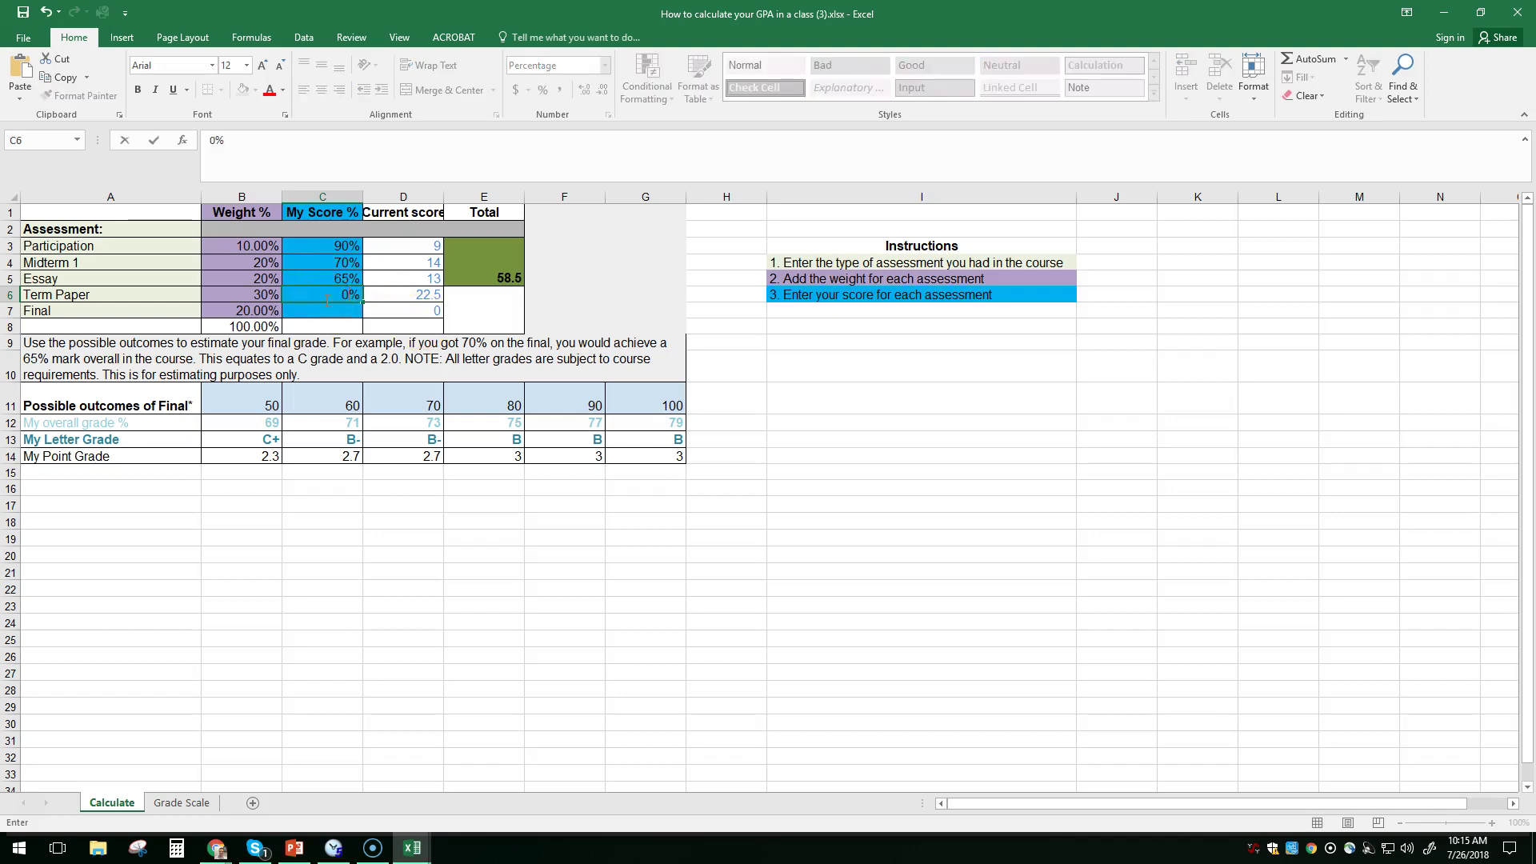
click(348, 298)
key(Return)
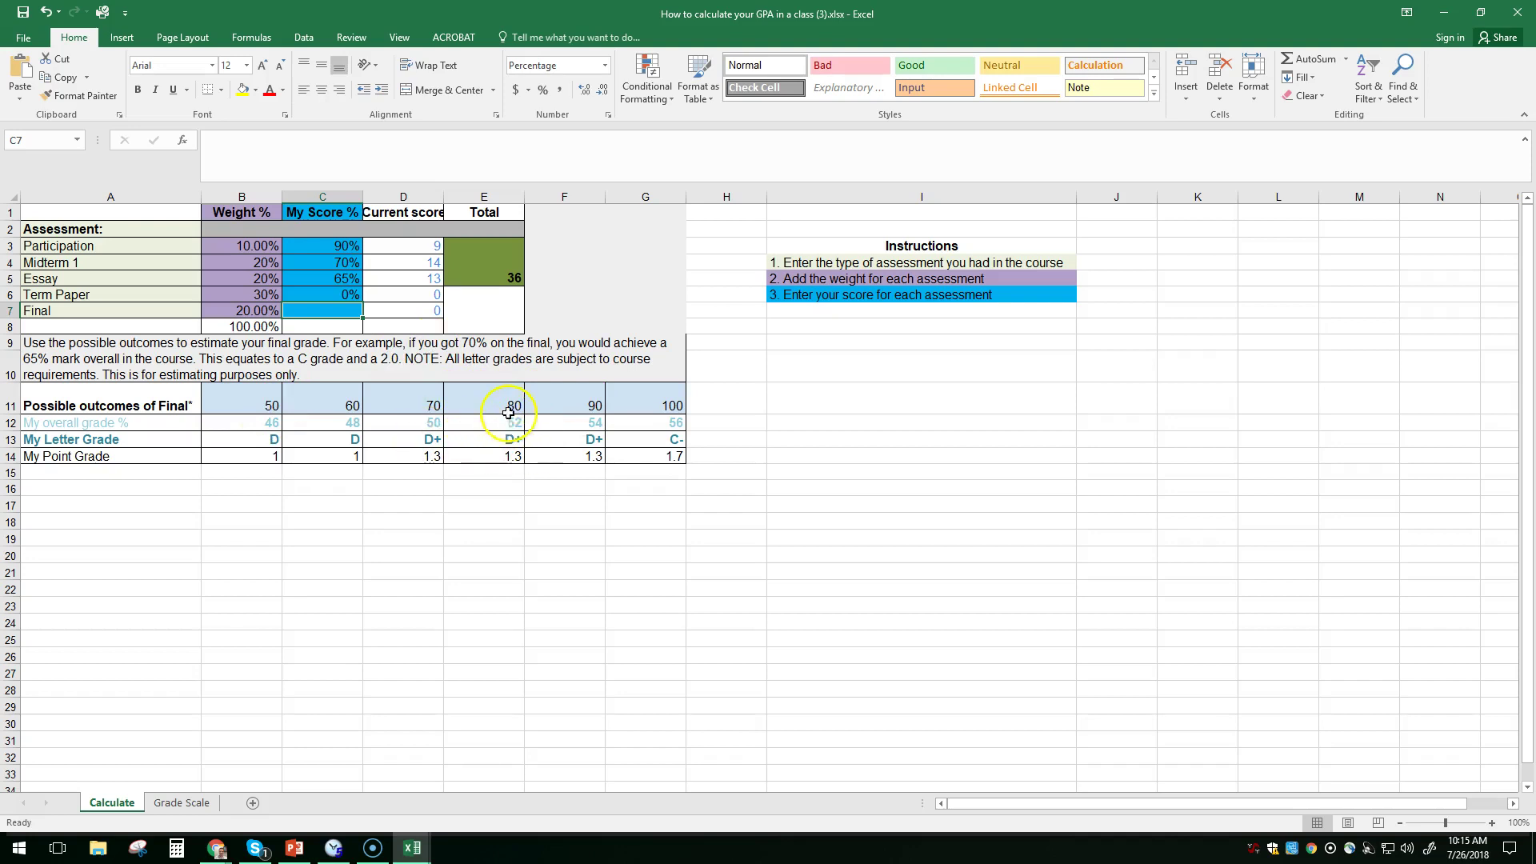
click(342, 293)
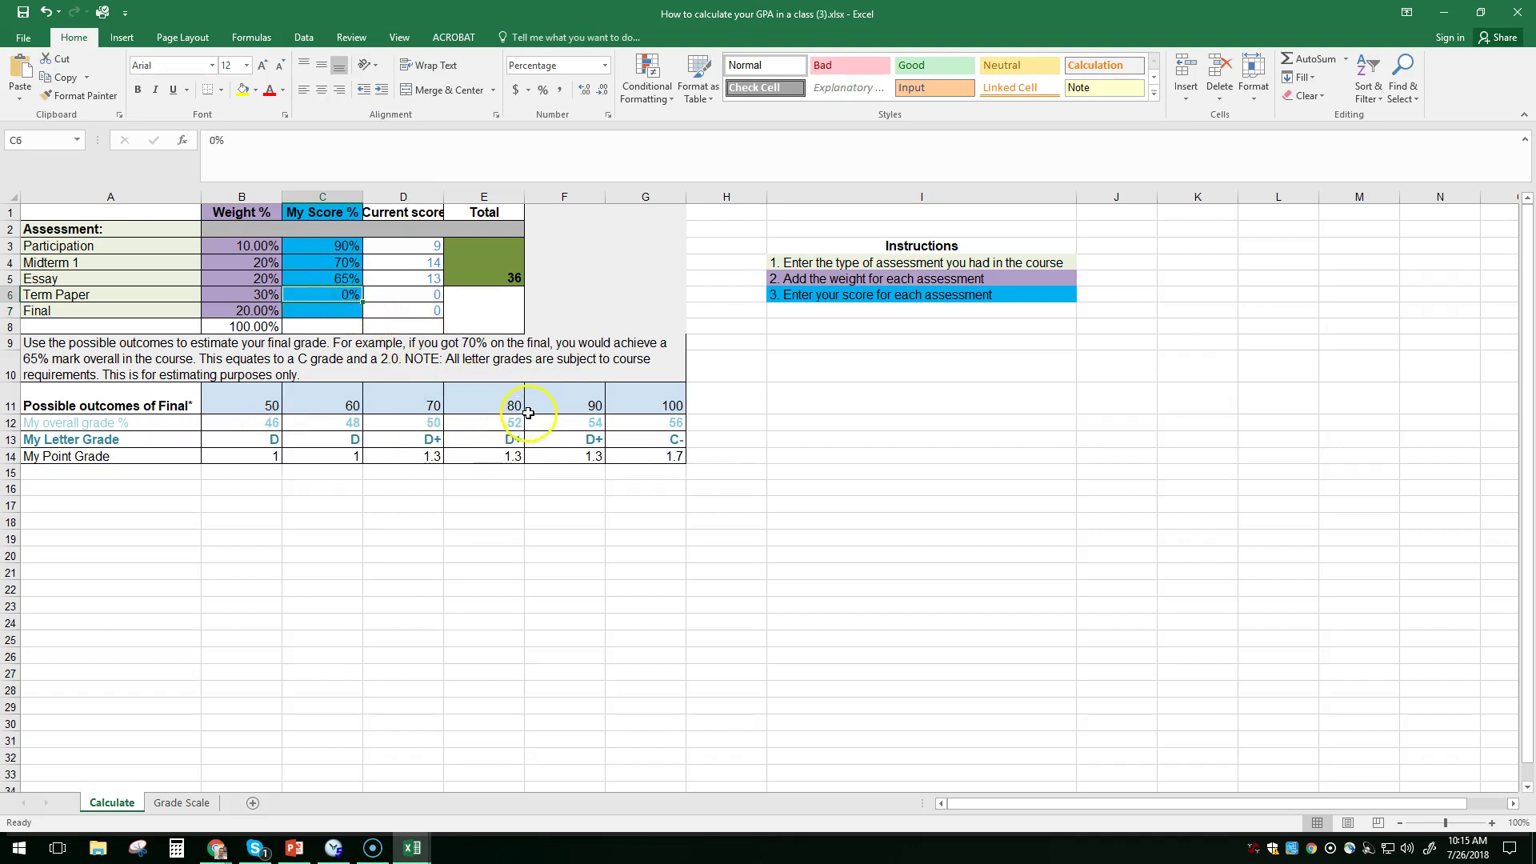